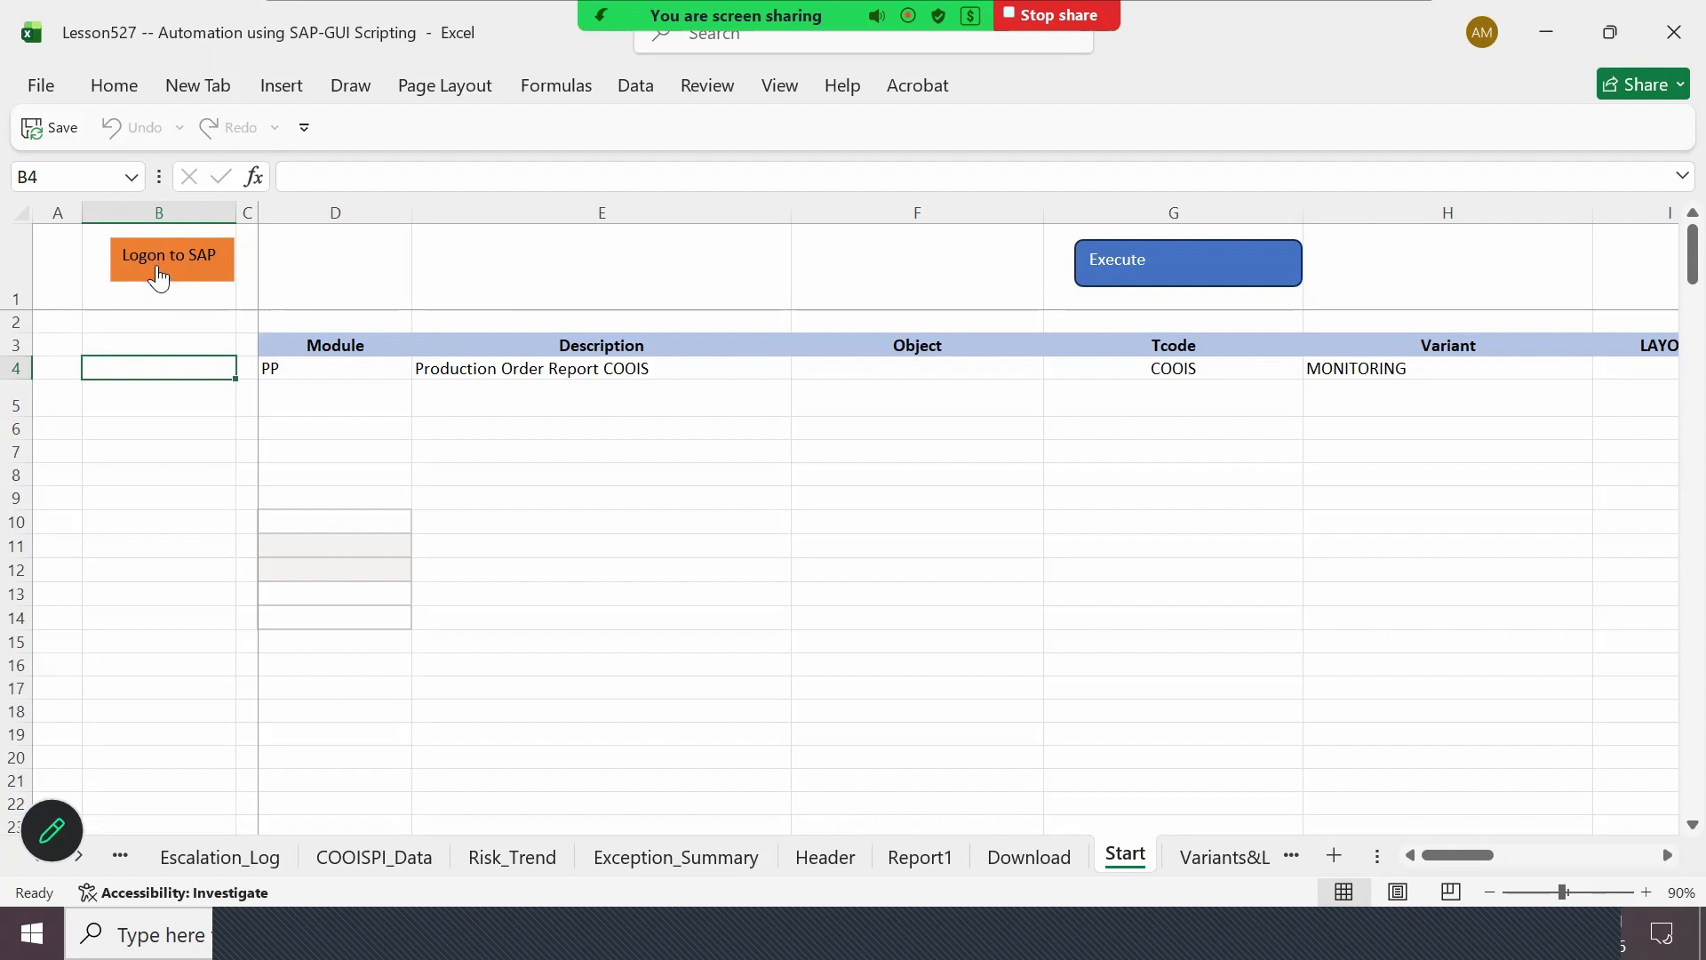
Step: Launch the automated SAP logon from the Start sheet and return to the workbook
{"action": "left_click", "coordinate": [158, 277]}
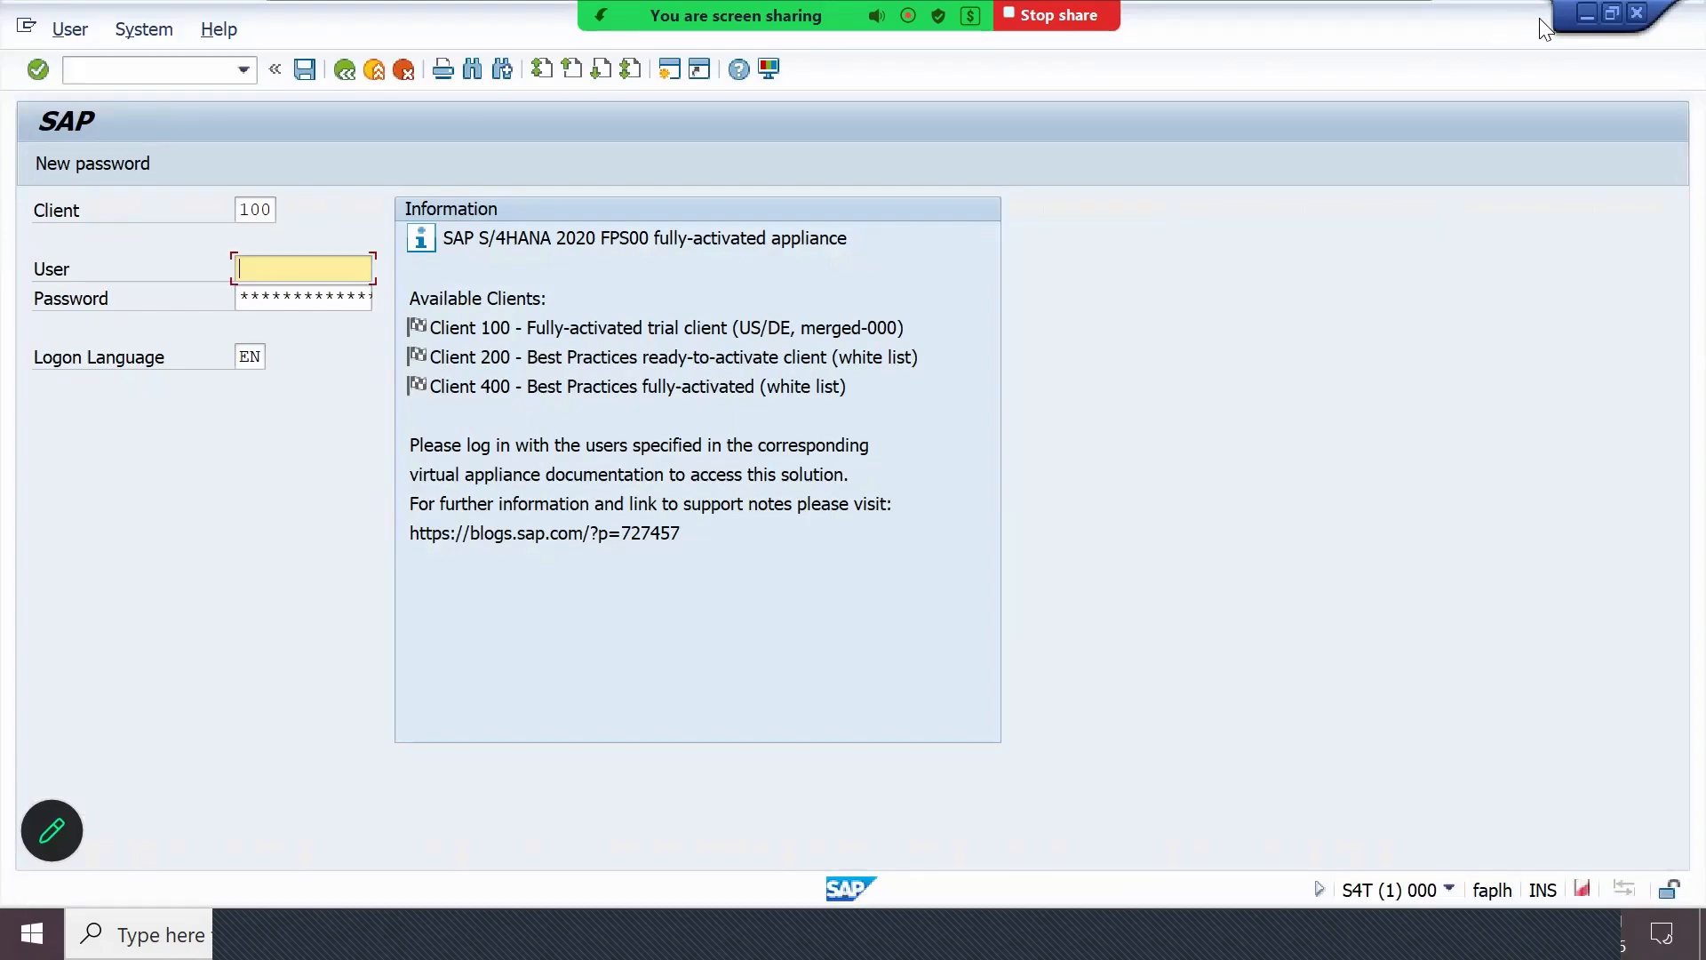
{"action": "left_click", "coordinate": [1585, 14]}
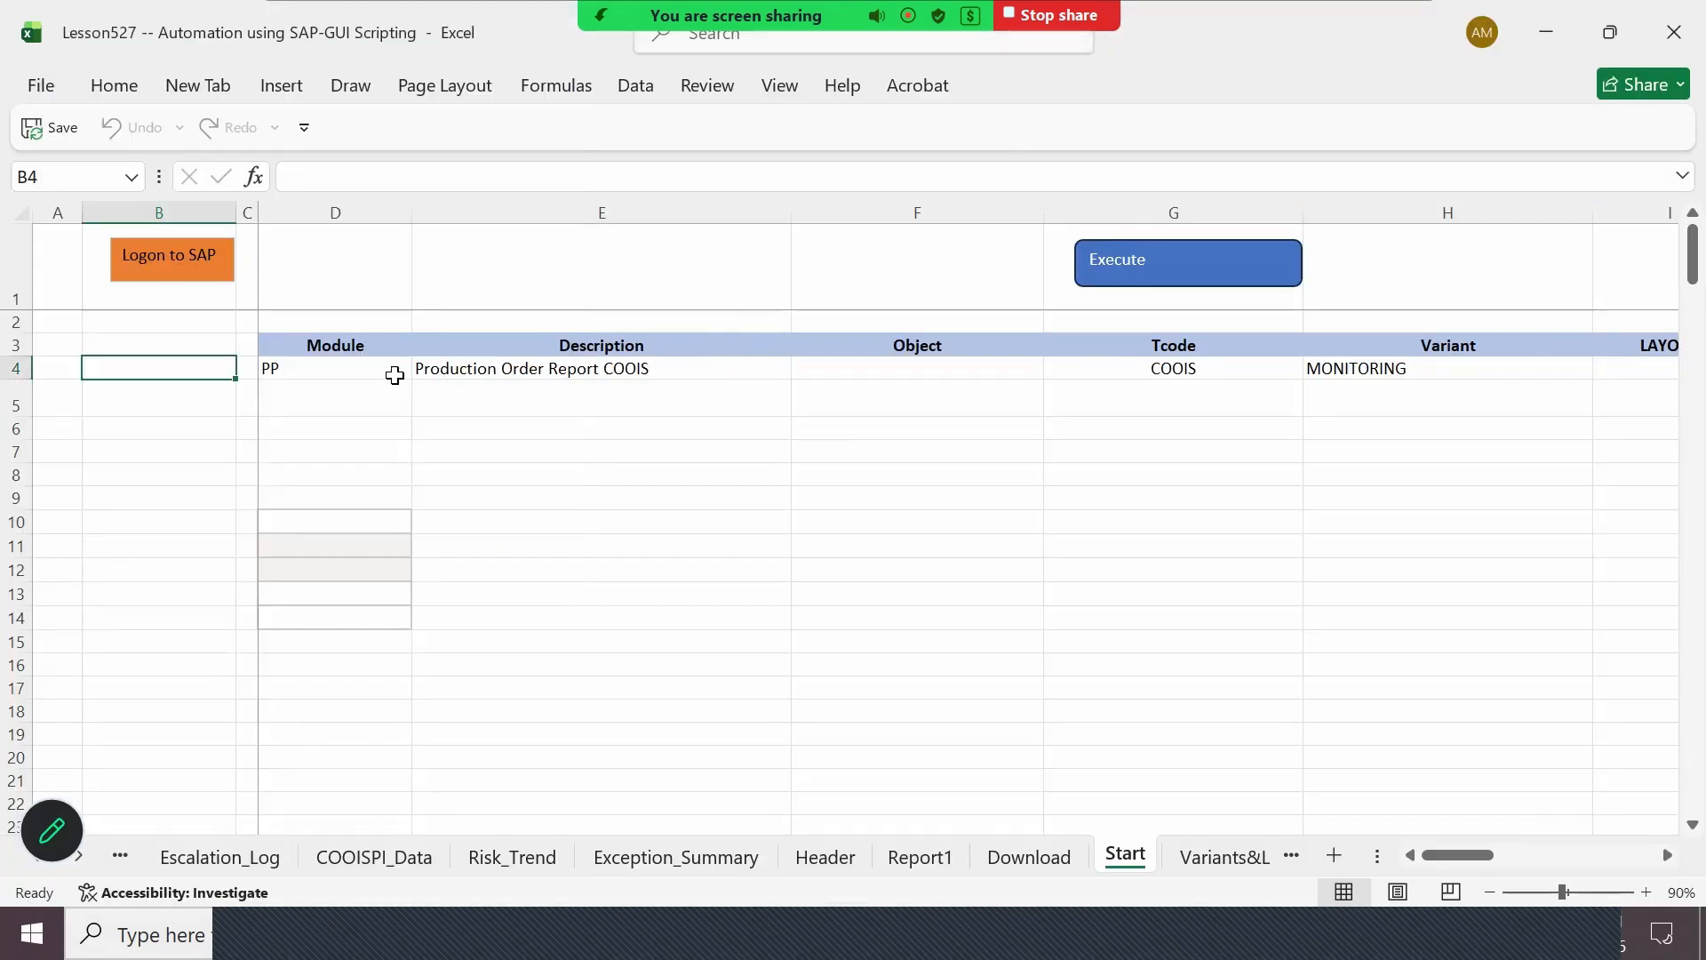
Step: Set the Start sheet's row 4 module to PP and its description to Production Order Report COOIS
{"action": "left_click", "coordinate": [409, 371]}
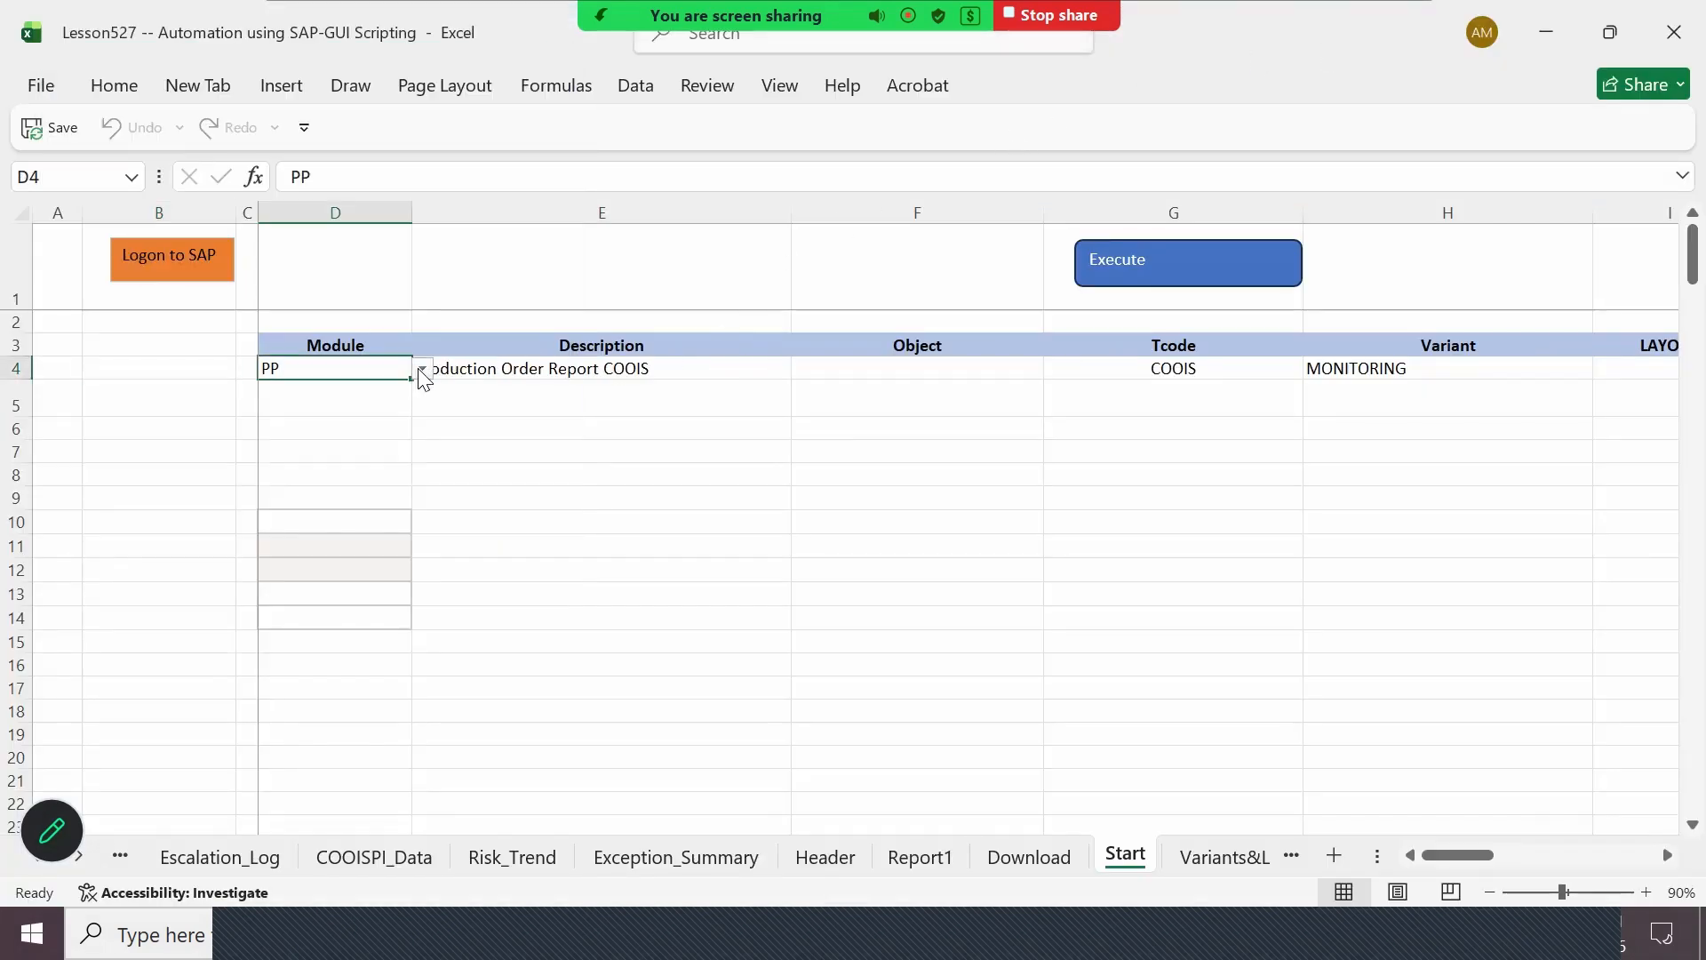
{"action": "left_click", "coordinate": [422, 369]}
{"action": "left_click", "coordinate": [308, 440]}
{"action": "left_click", "coordinate": [803, 370]}
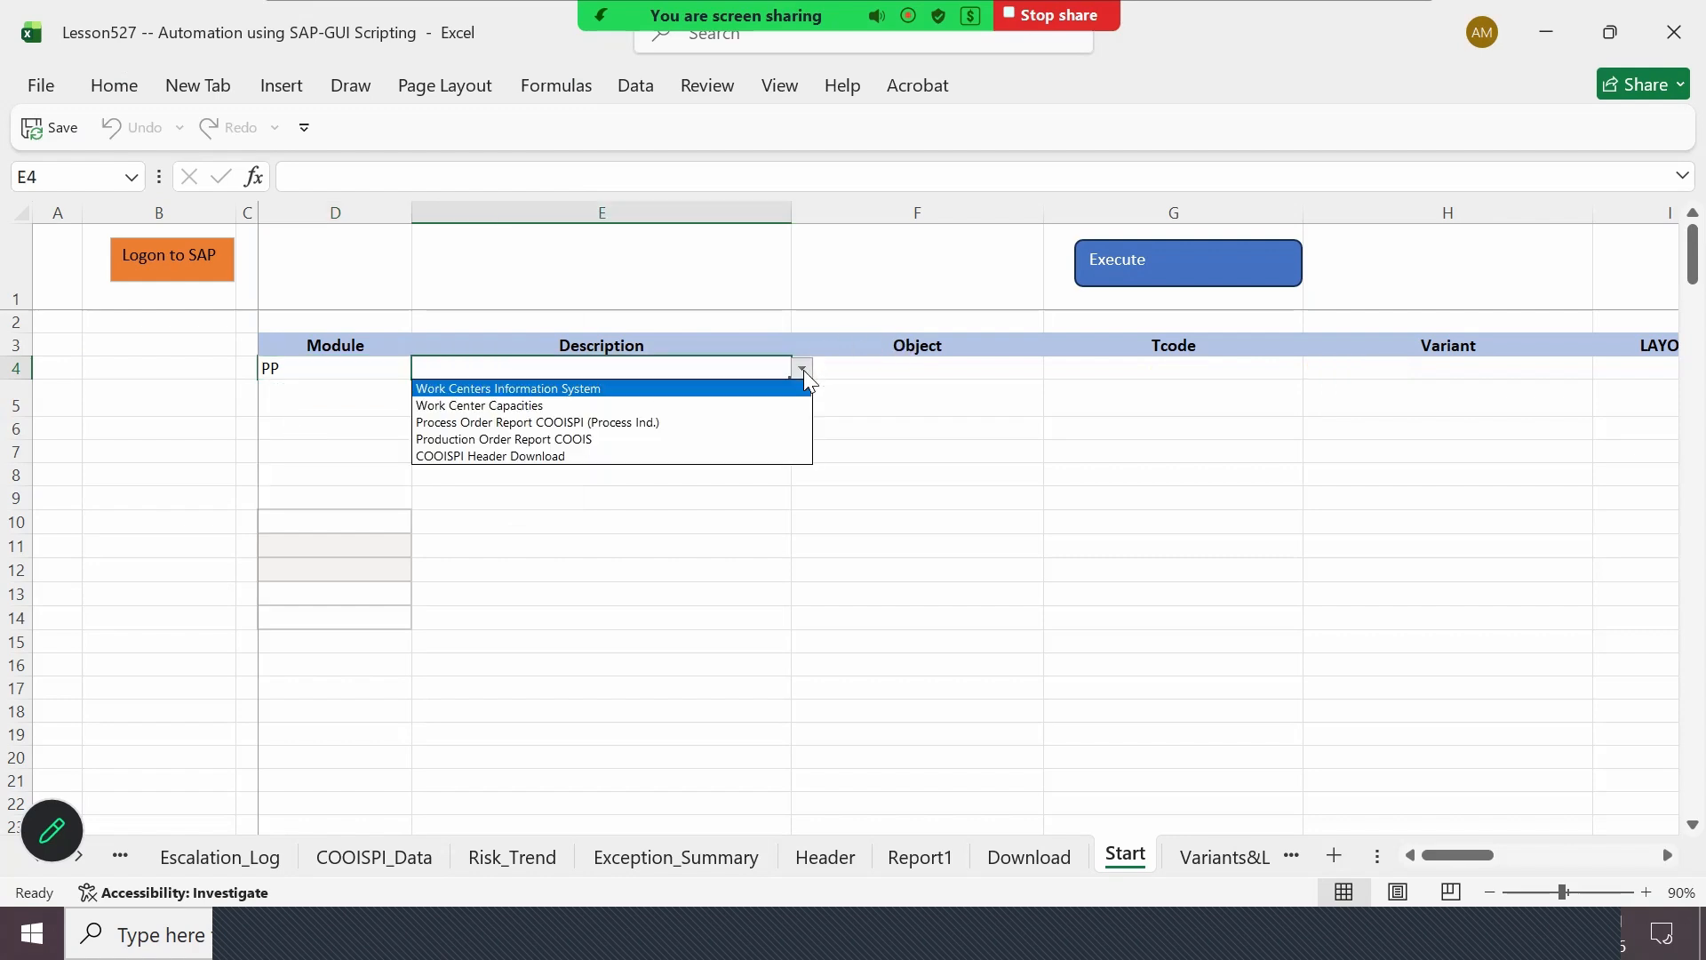
{"action": "left_click", "coordinate": [517, 437]}
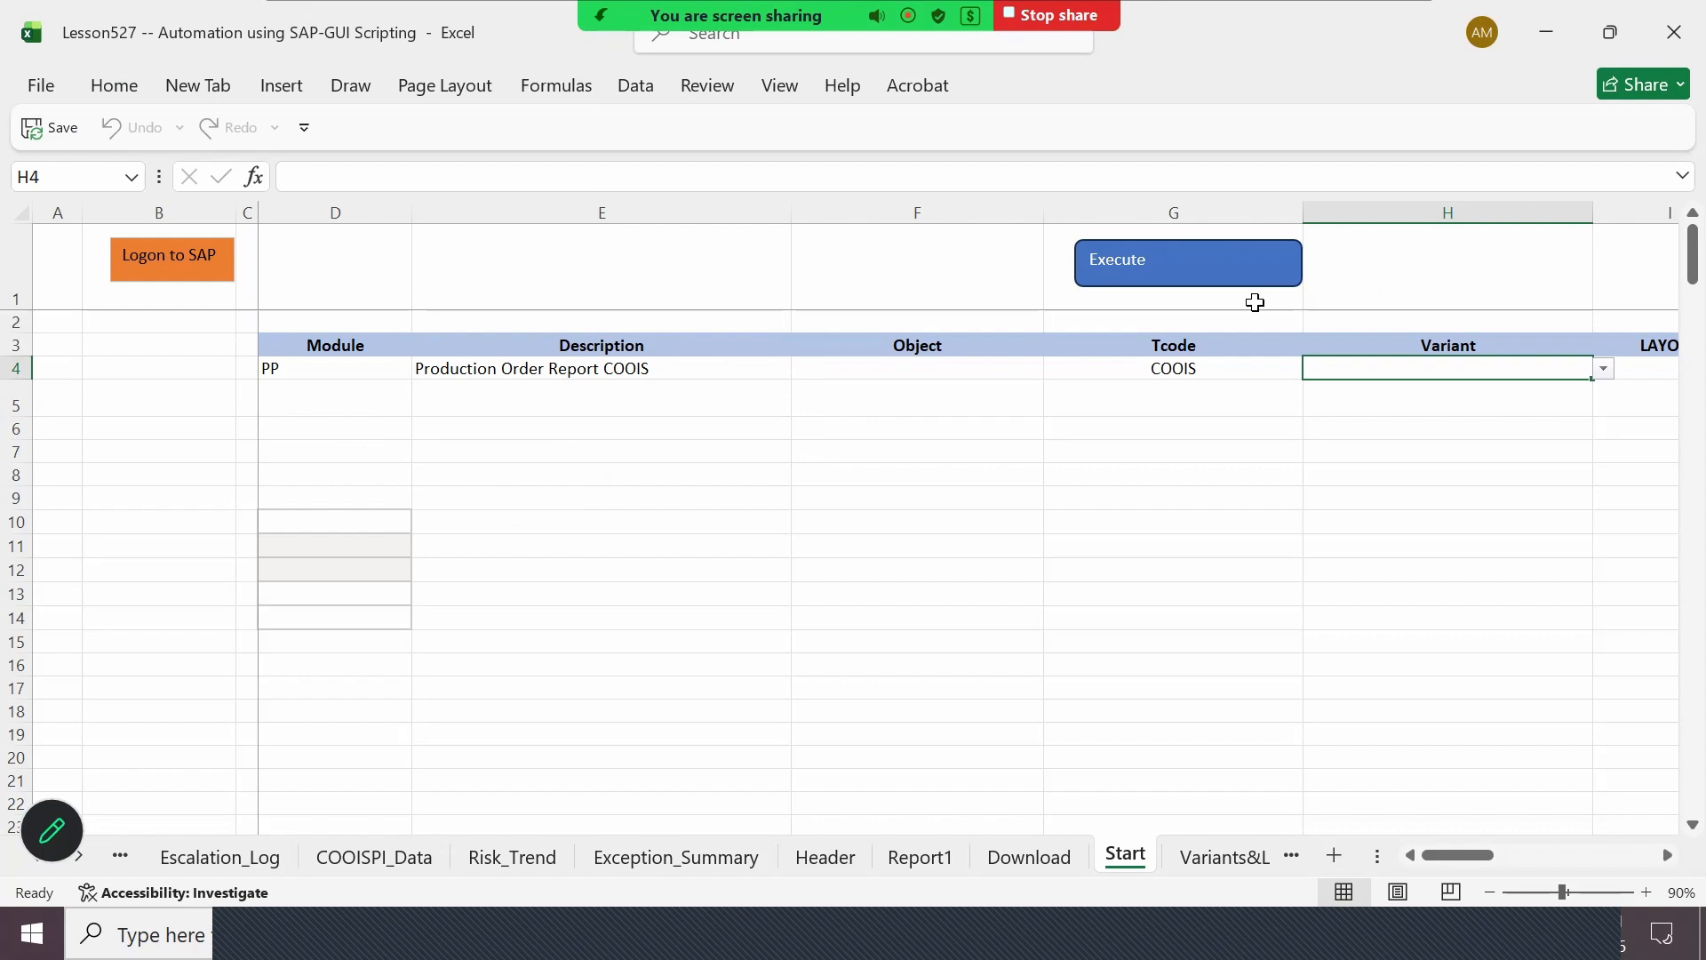
Step: Choose the MONITORING variant for the COOIS report and execute the automated SAP download
{"action": "left_click", "coordinate": [1605, 368]}
{"action": "left_click", "coordinate": [1340, 406]}
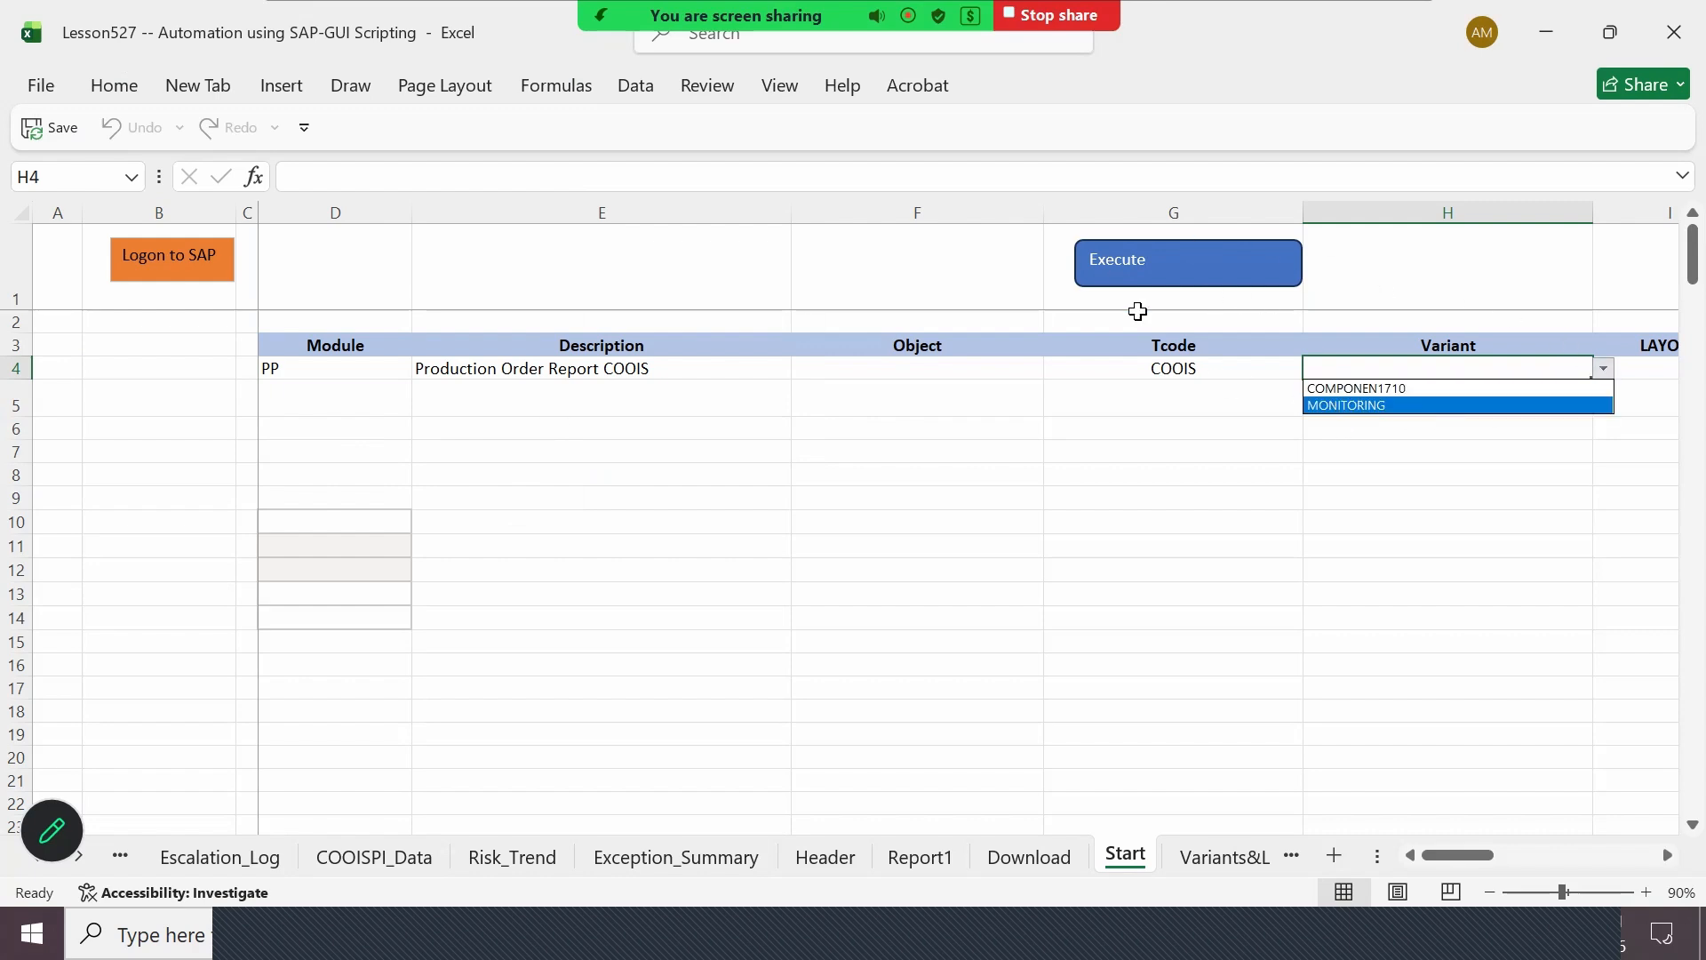
{"action": "left_click", "coordinate": [1130, 263]}
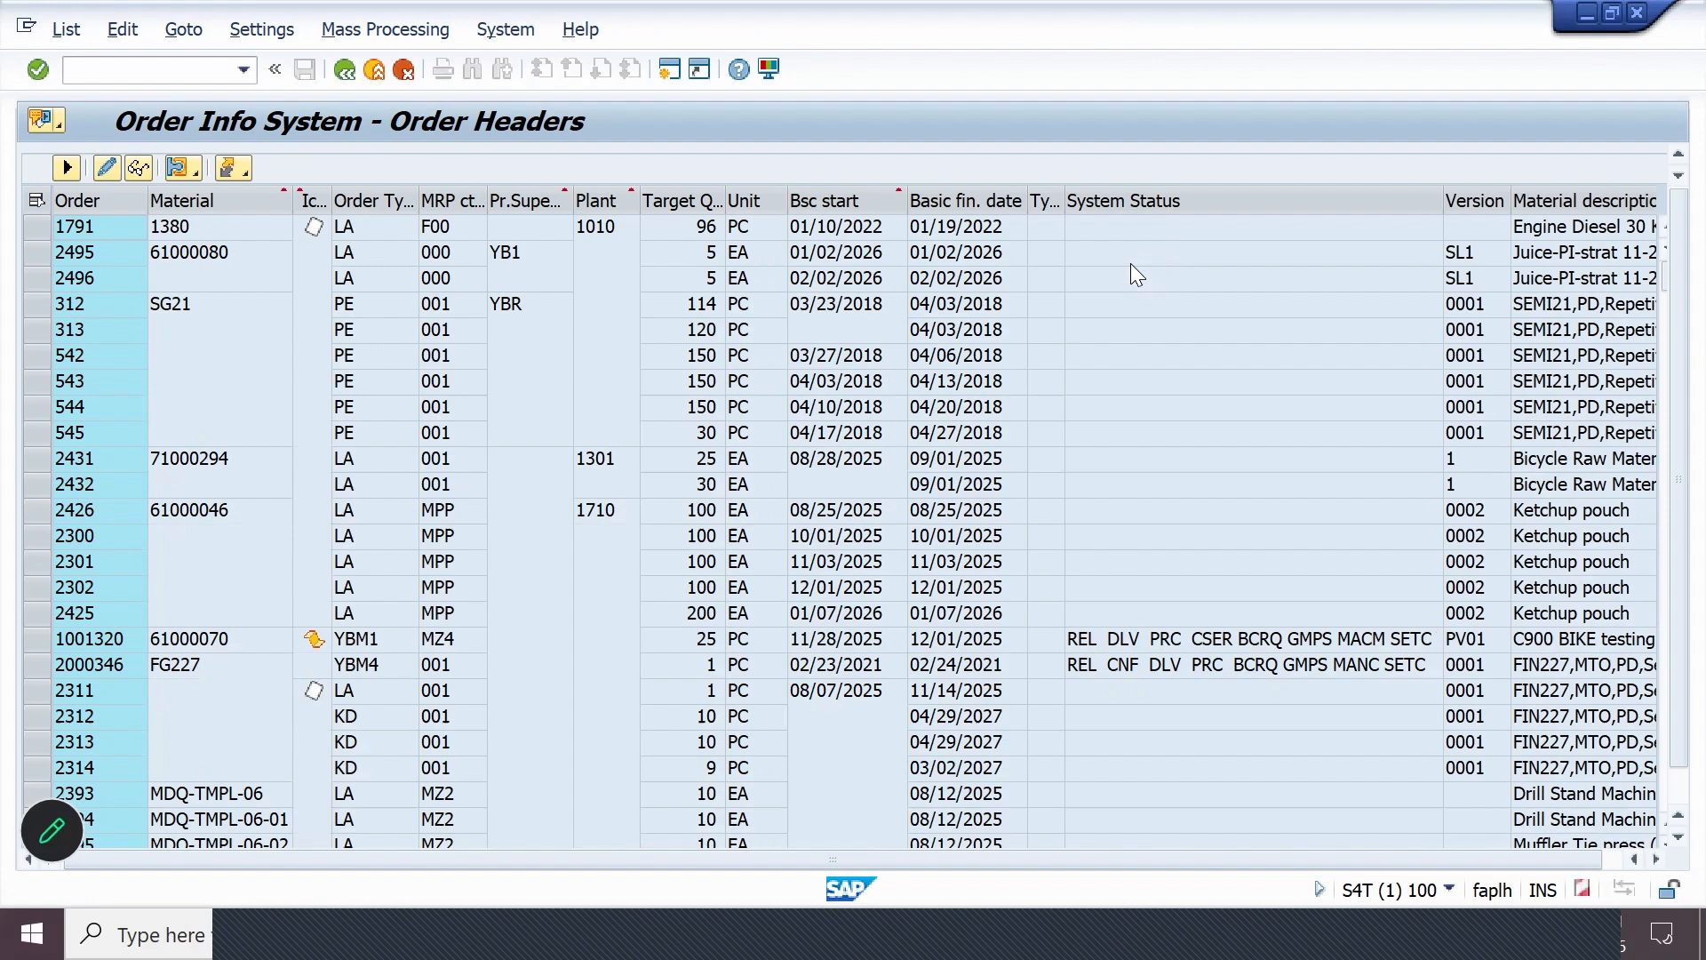
Step: Leave the exported order report in SAP, switch back to the Excel workbook and acknowledge the end of the process
{"action": "key", "text": "ctrl+a"}
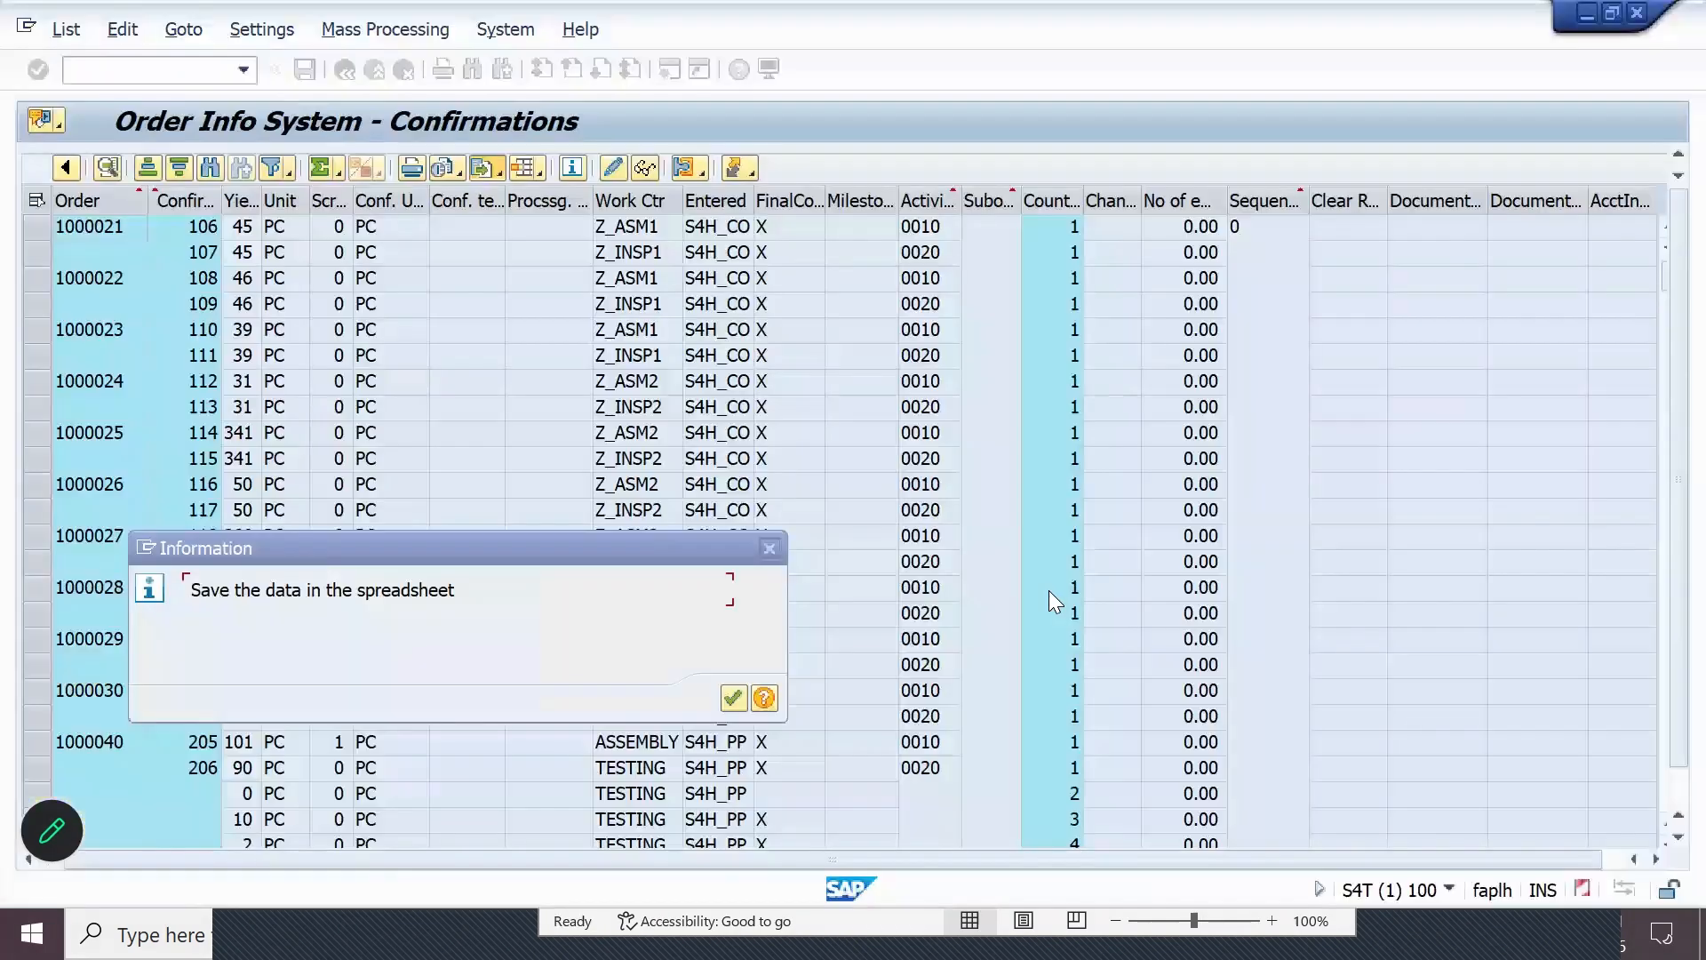
{"action": "key", "text": "F3"}
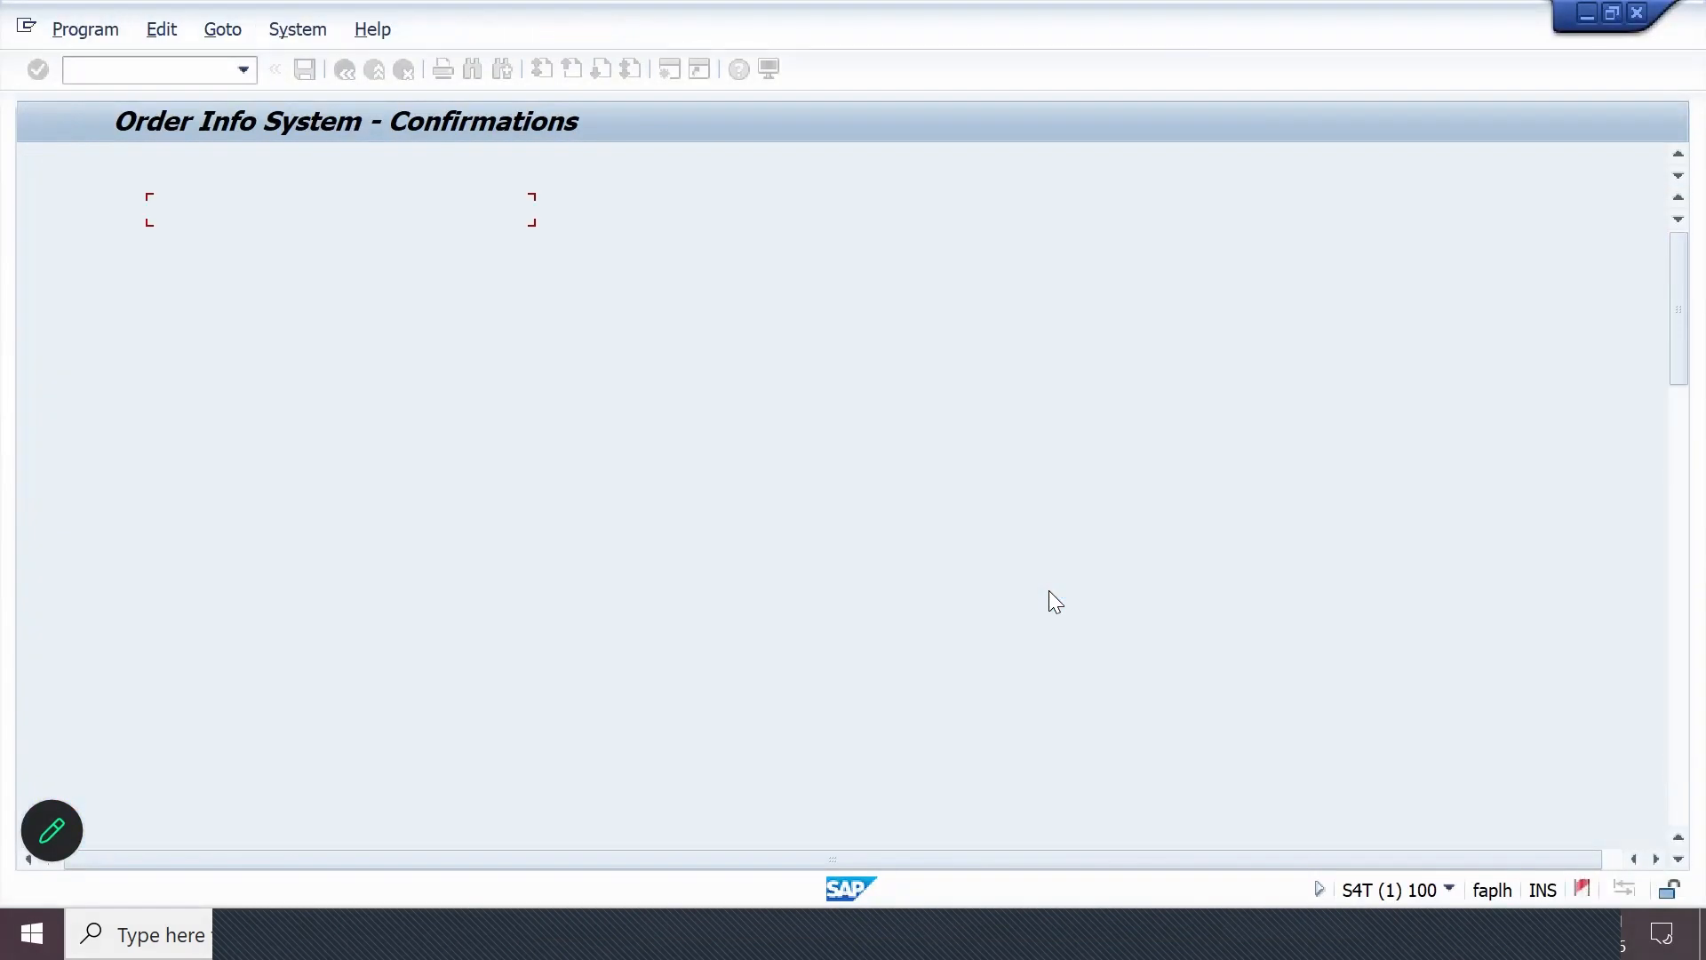
{"action": "key", "text": "F3"}
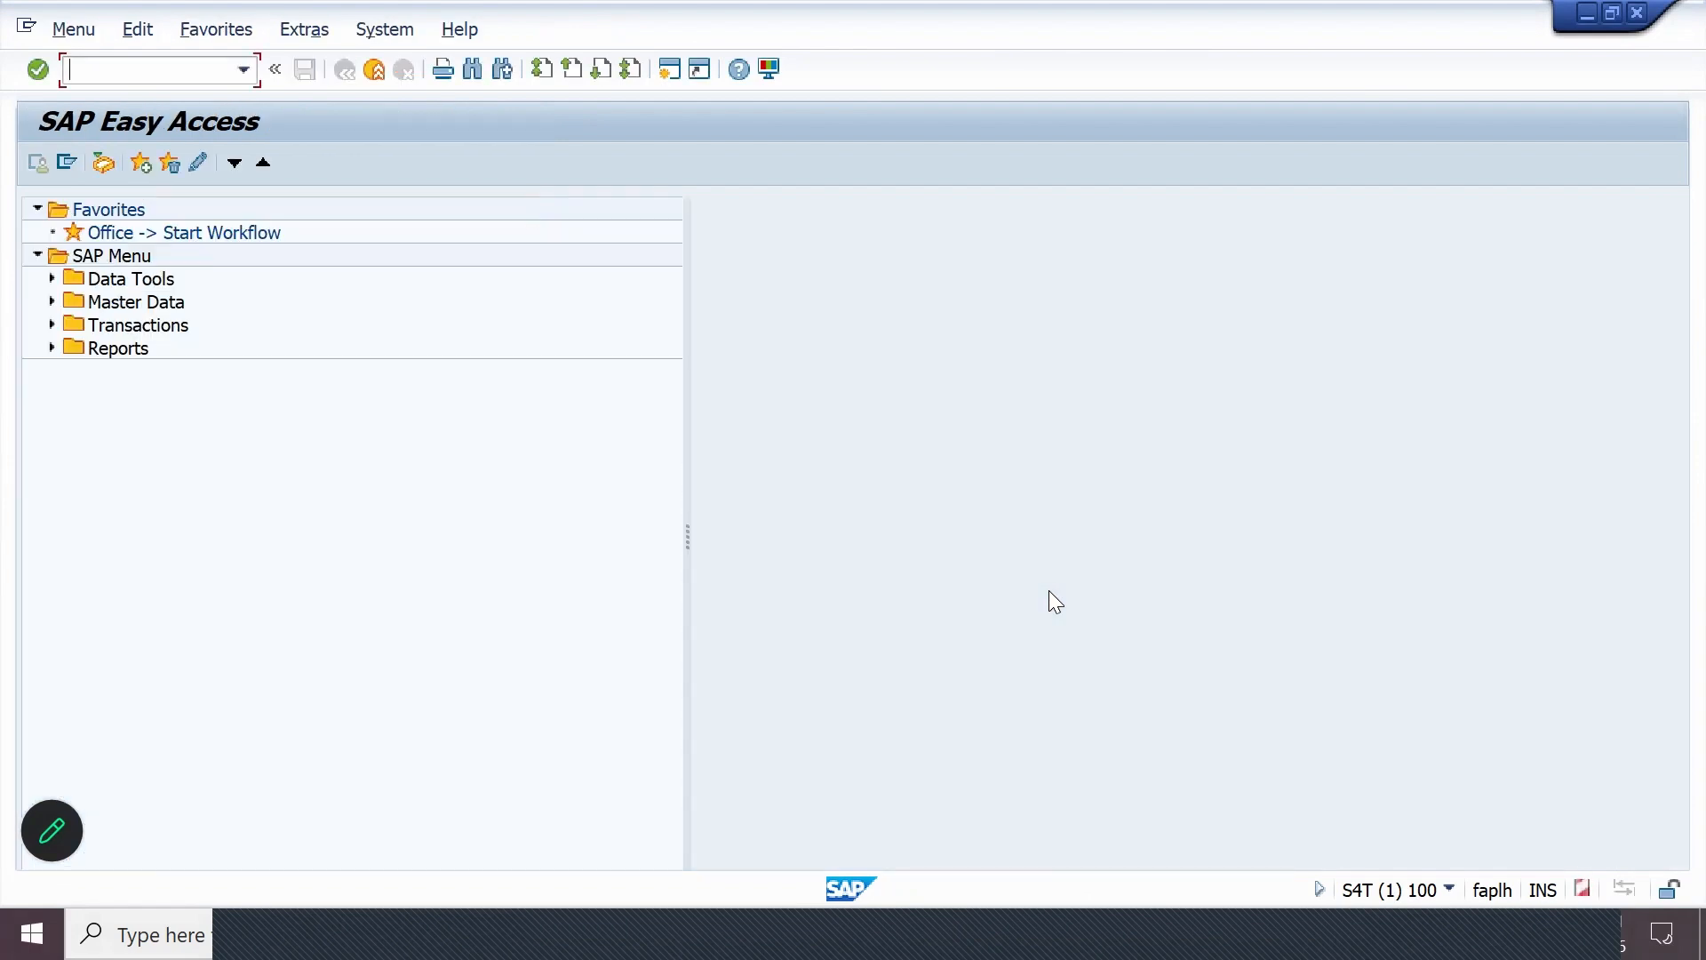
{"action": "left_click", "coordinate": [1576, 12]}
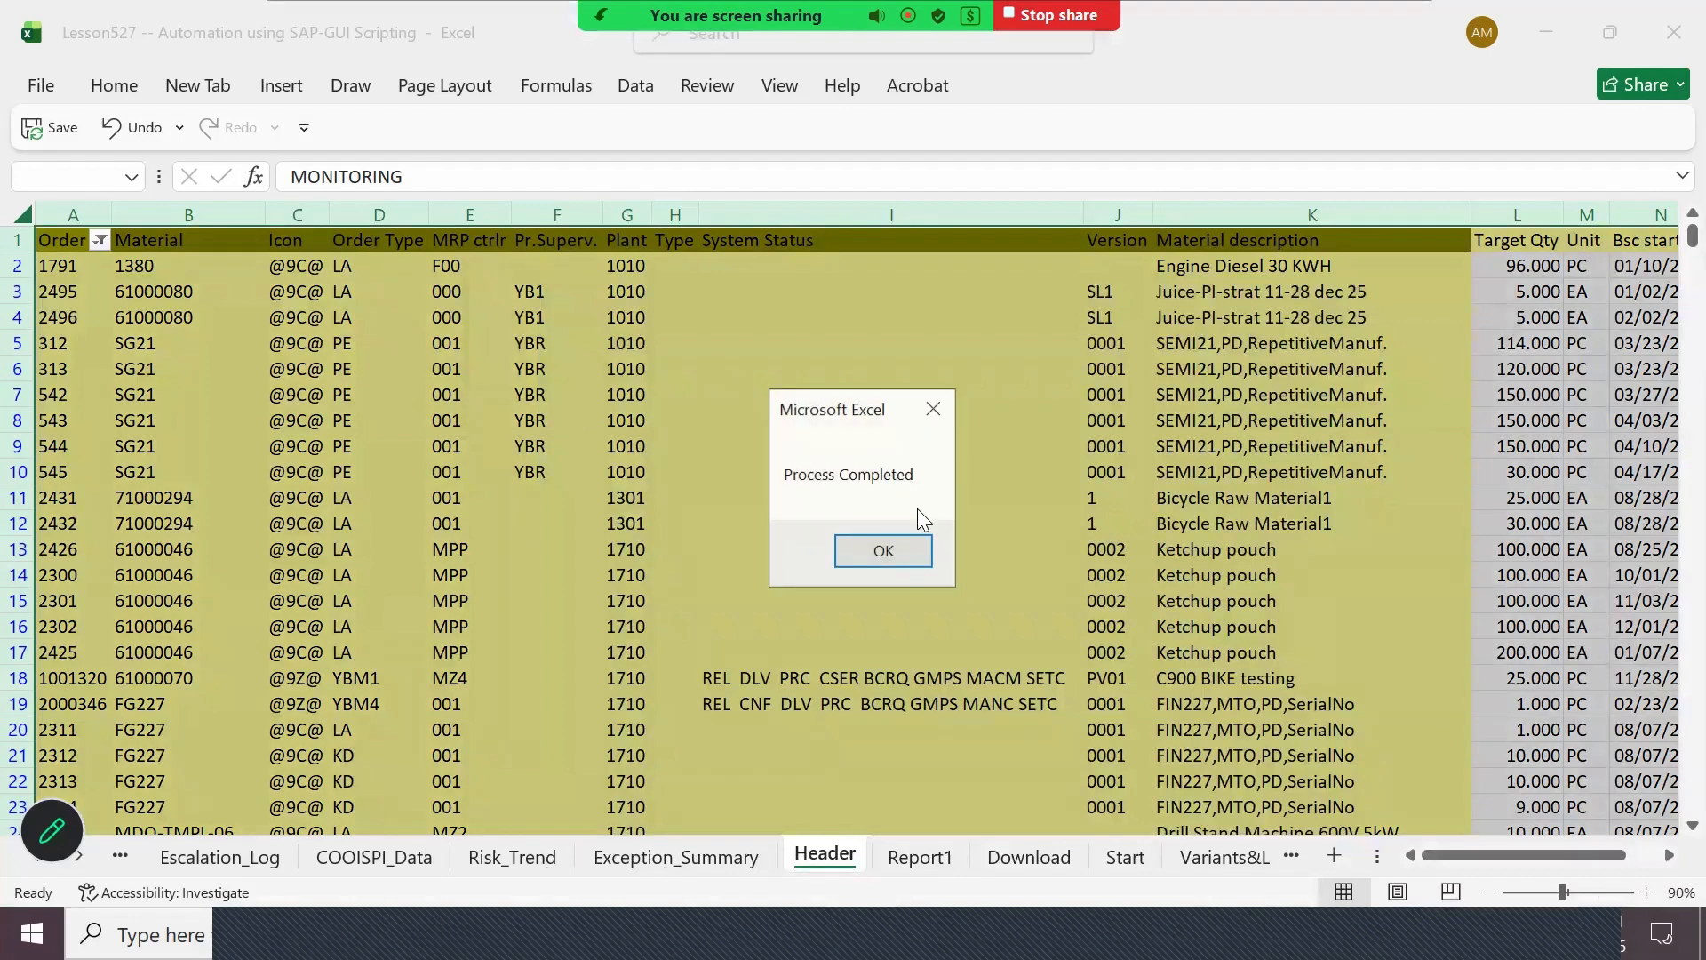
{"action": "left_click", "coordinate": [883, 552]}
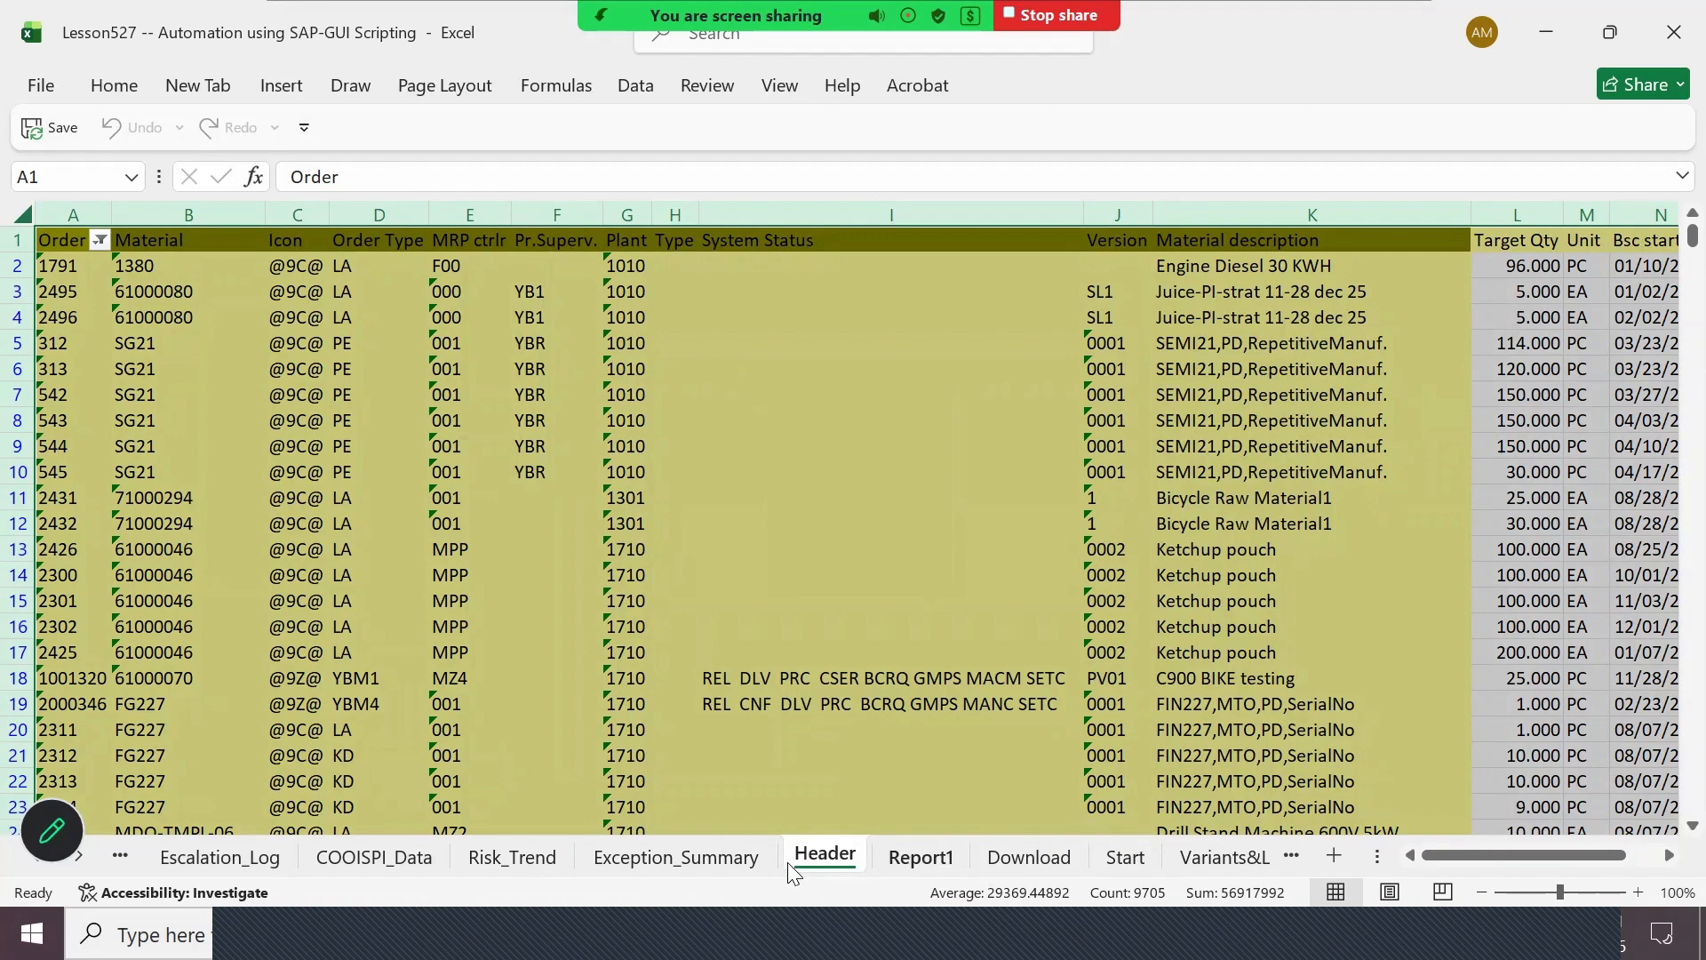
Step: Review the Exception_Summary dashboard from the distribution charts up to the exception trend and orders overview
{"action": "left_click", "coordinate": [607, 859]}
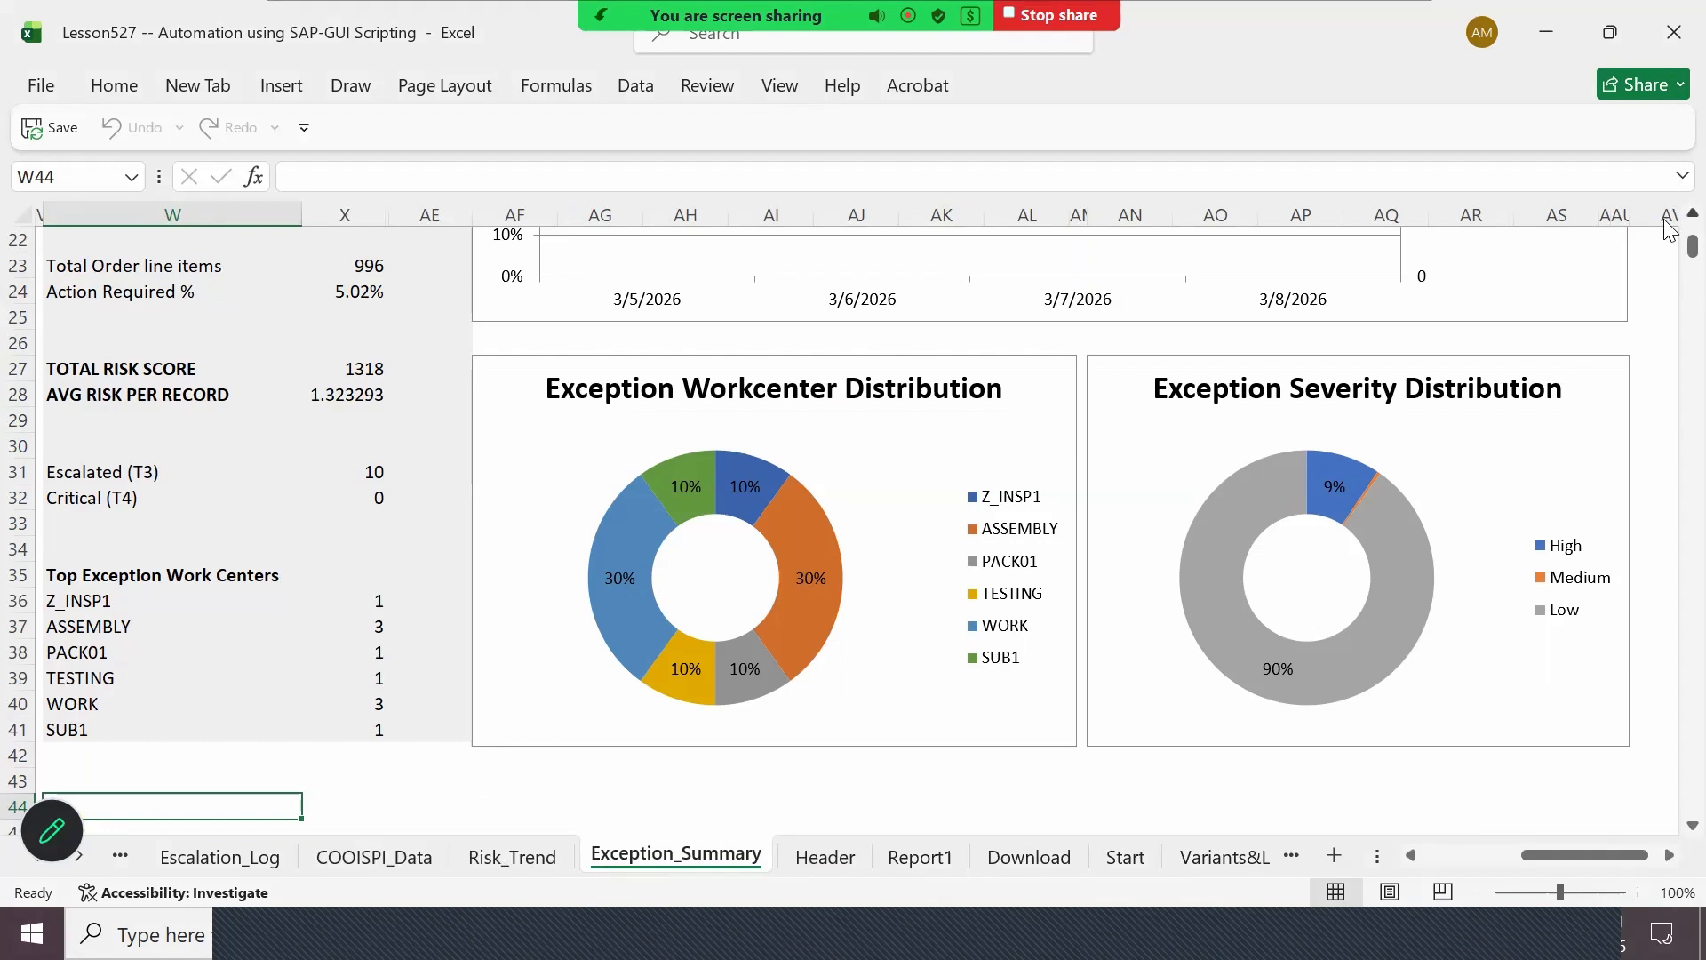
{"action": "scroll", "coordinate": [1669, 230], "scroll_direction": "up", "scroll_amount": 2}
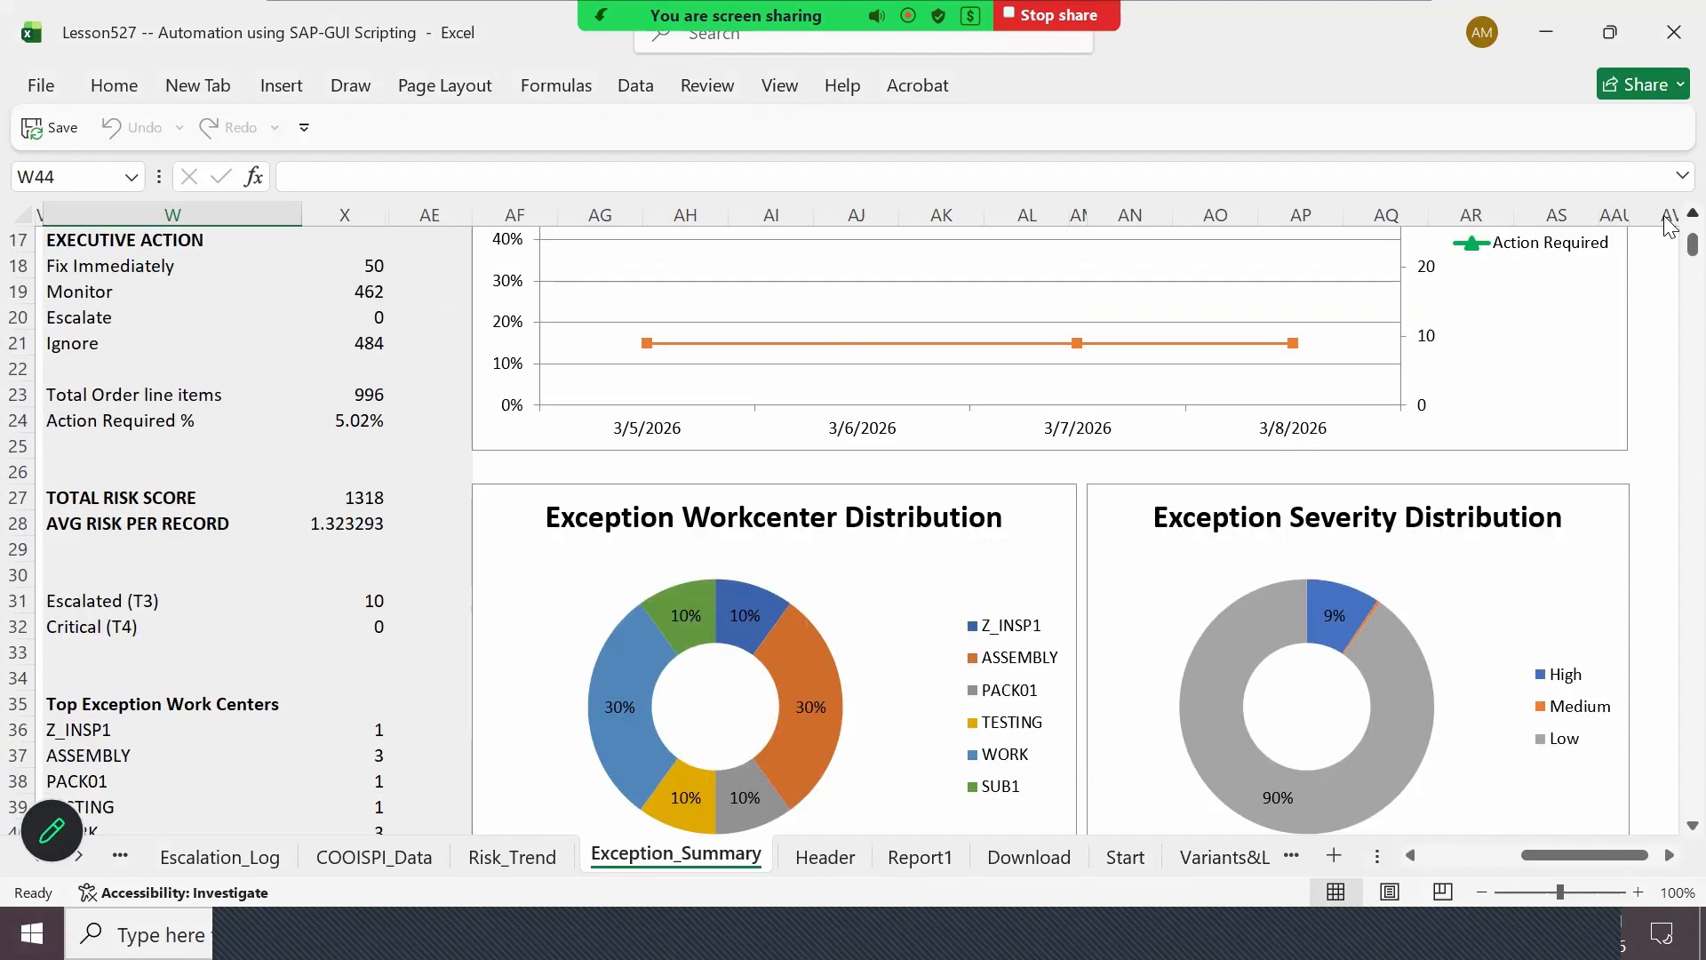
{"action": "scroll", "coordinate": [1669, 227], "scroll_direction": "up", "scroll_amount": 5}
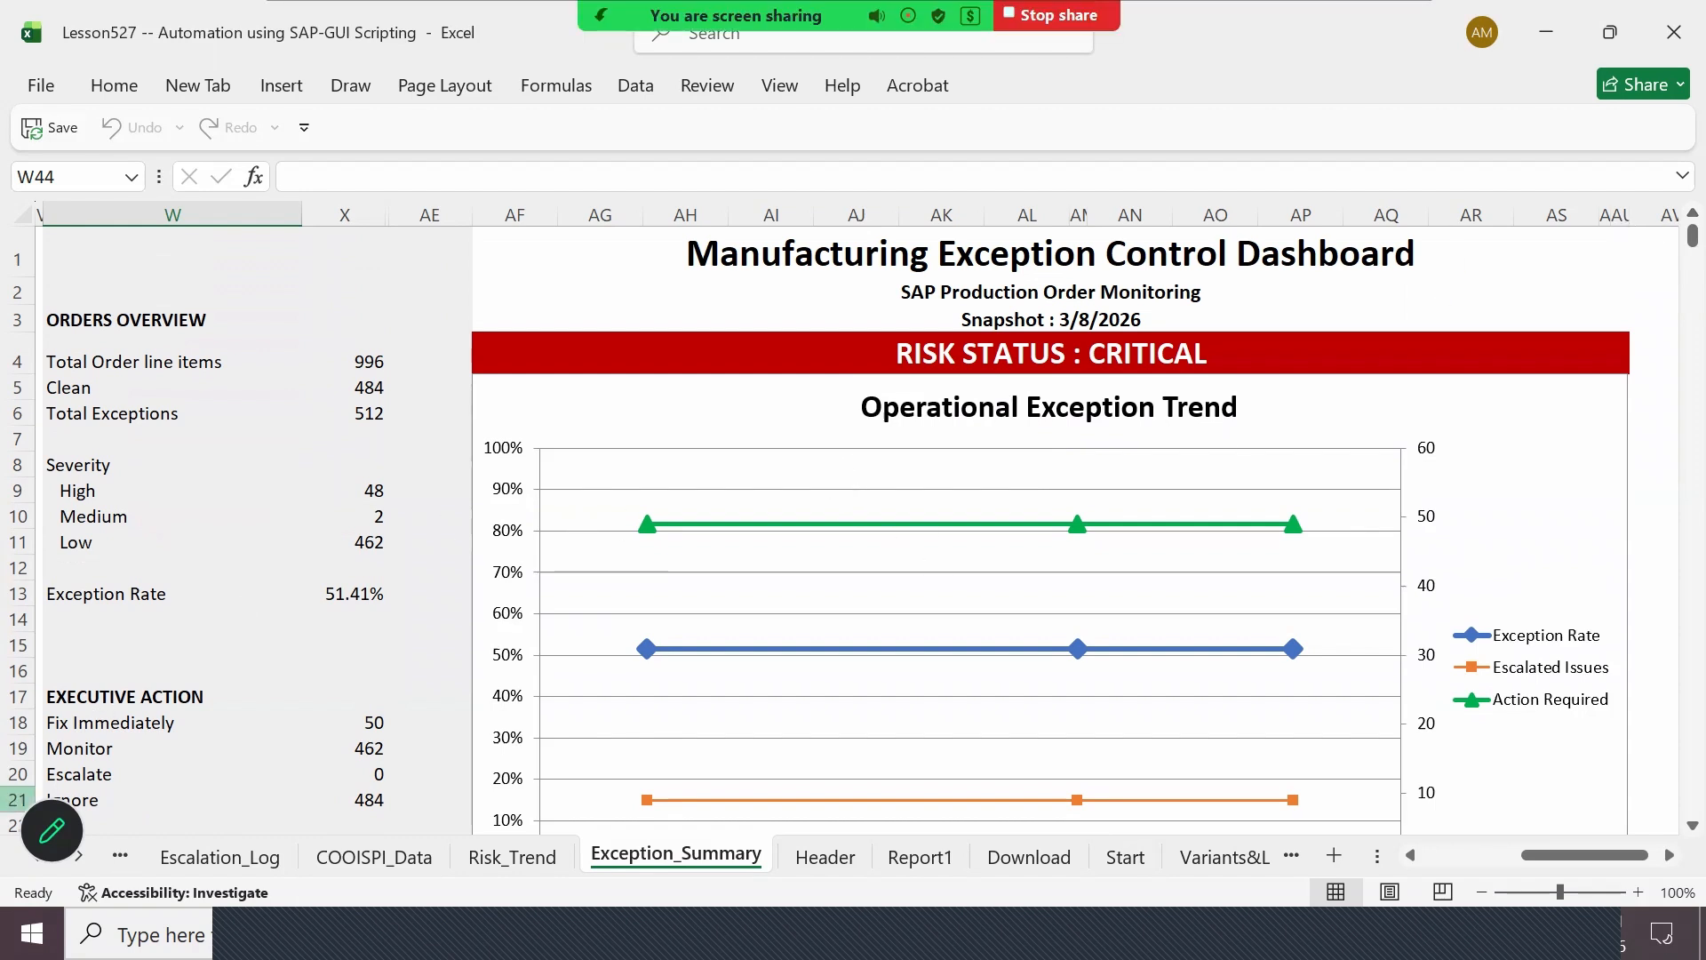
Step: Examine the COOISPI_Data column headings, from Owner and the Maxif logic columns back to Final Confirmation
{"action": "left_click", "coordinate": [389, 856]}
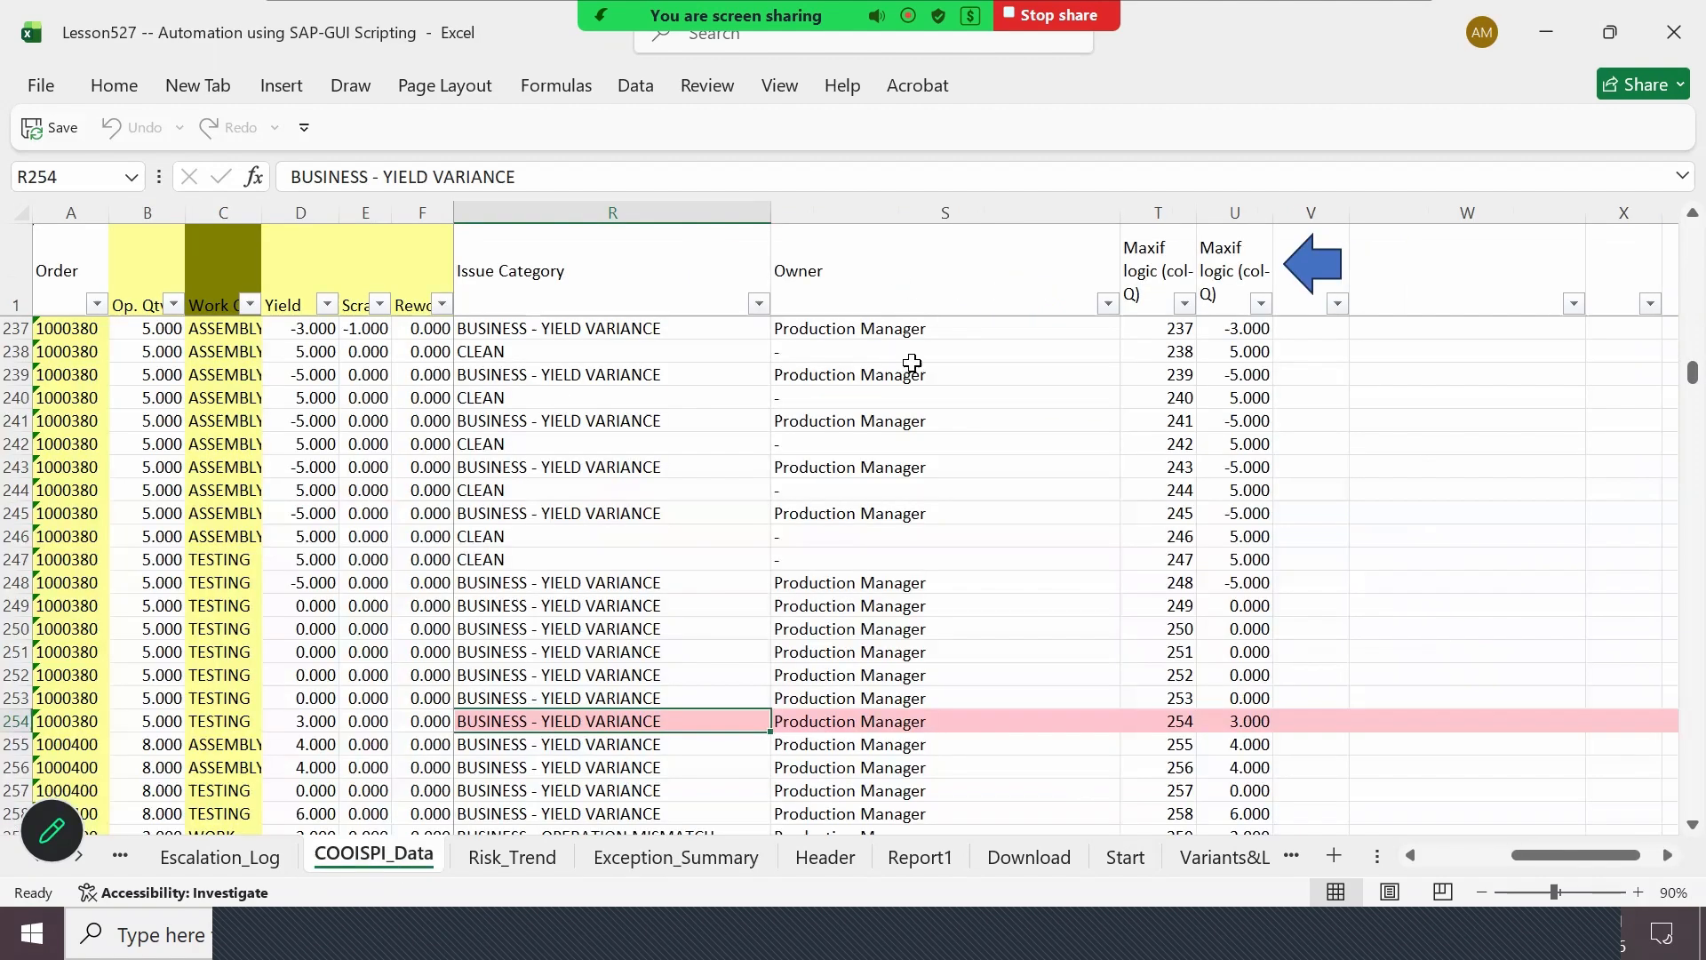
{"action": "left_click", "coordinate": [870, 261]}
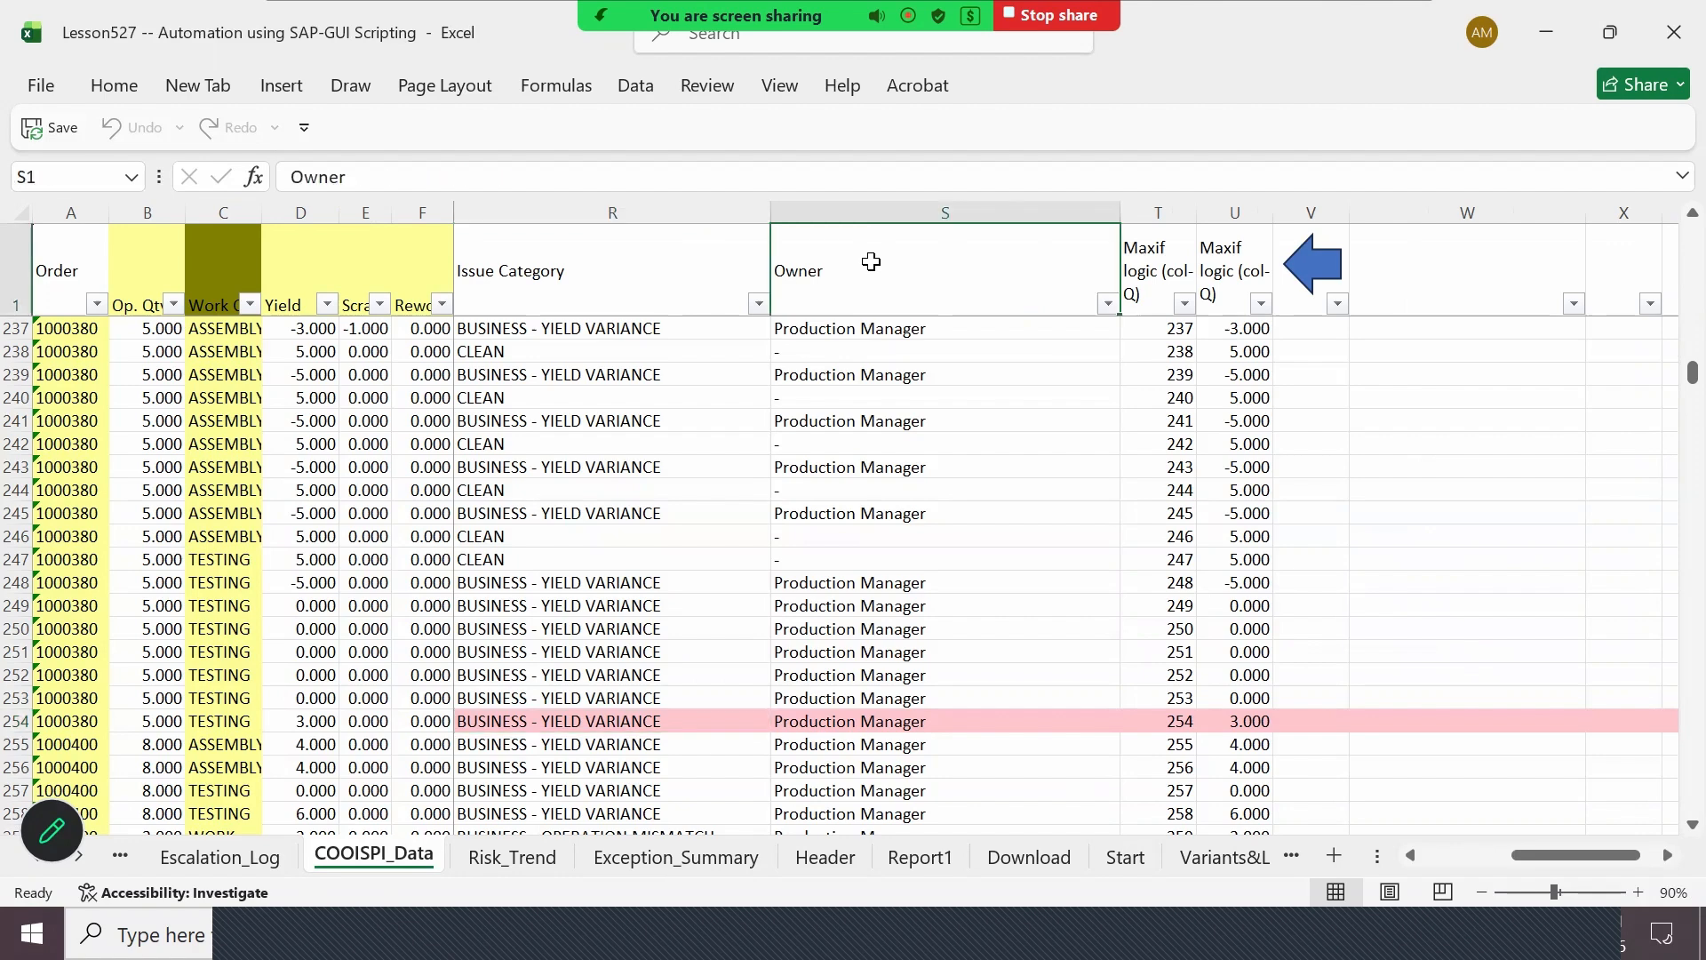
{"action": "key", "text": "Right"}
{"action": "key", "text": "Right"}
{"action": "key", "text": "Right"}
{"action": "key", "text": "Right"}
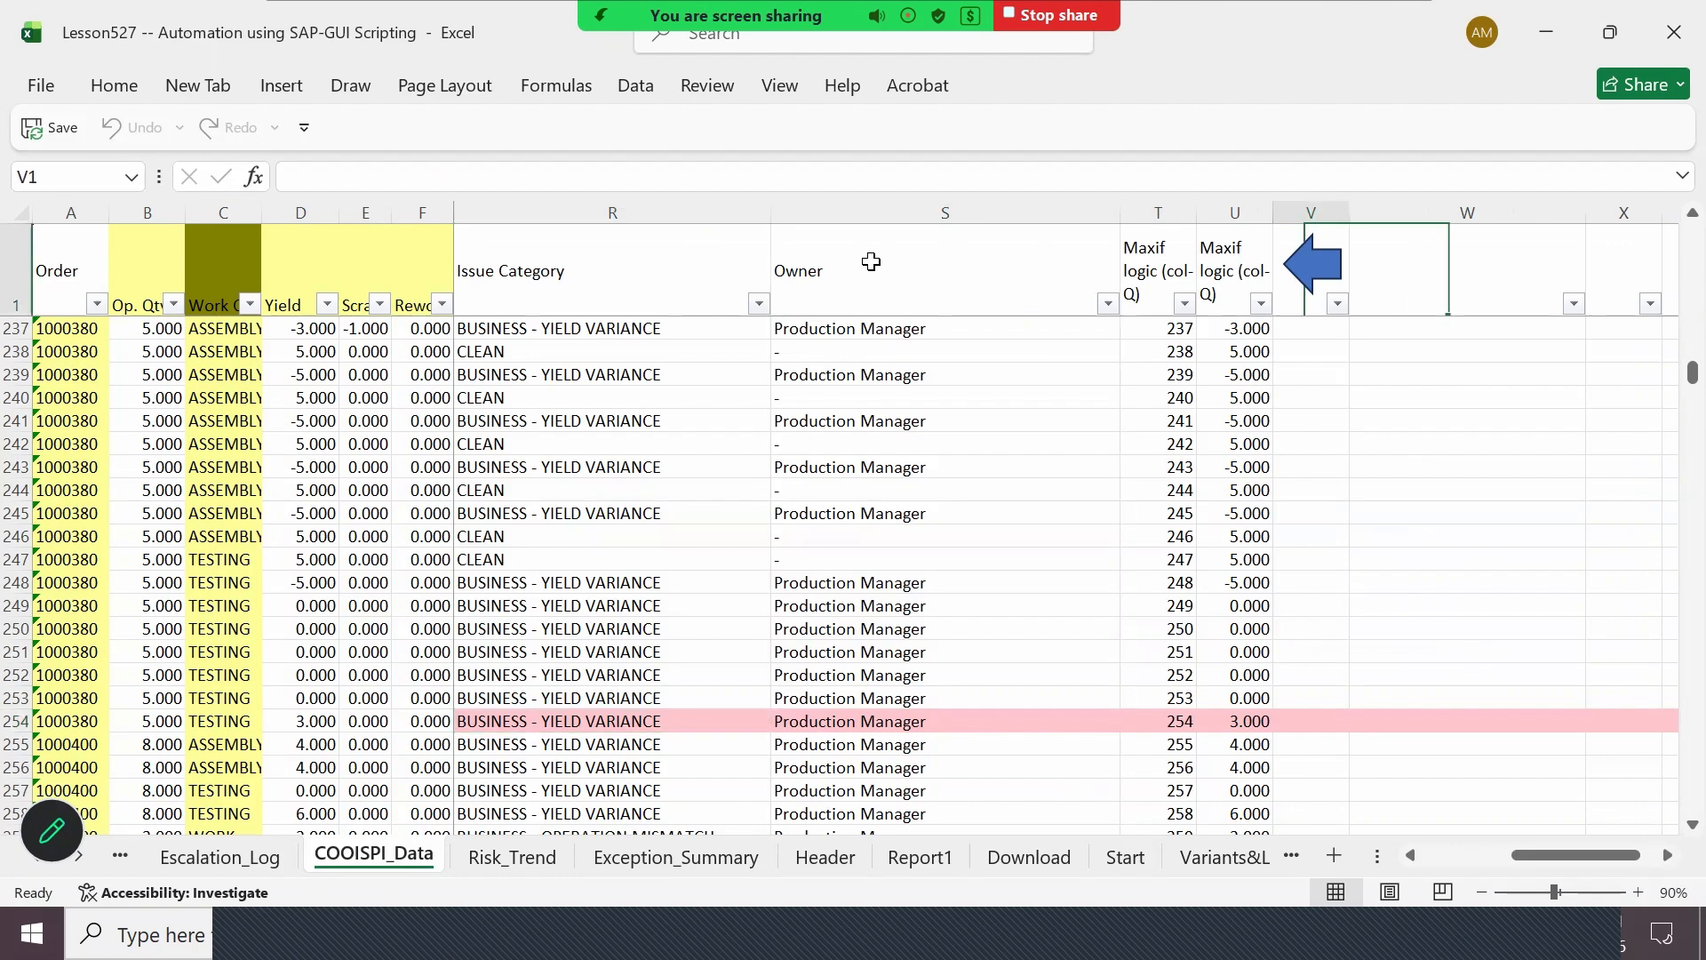
{"action": "key", "text": "Left"}
{"action": "key", "text": "Left"}
{"action": "key", "text": "Left"}
{"action": "key", "text": "Left"}
{"action": "key", "text": "Left"}
{"action": "key", "text": "Left"}
{"action": "key", "text": "Left"}
{"action": "key", "text": "Left"}
{"action": "key", "text": "Left"}
{"action": "key", "text": "Left"}
{"action": "key", "text": "Left"}
{"action": "key", "text": "Left"}
{"action": "key", "text": "Left"}
{"action": "key", "text": "Left"}
{"action": "key", "text": "Left"}
{"action": "key", "text": "Left"}
{"action": "key", "text": "Left"}
{"action": "key", "text": "Left"}
{"action": "key", "text": "Left"}
{"action": "key", "text": "Left"}
{"action": "key", "text": "Left"}
{"action": "key", "text": "Left"}
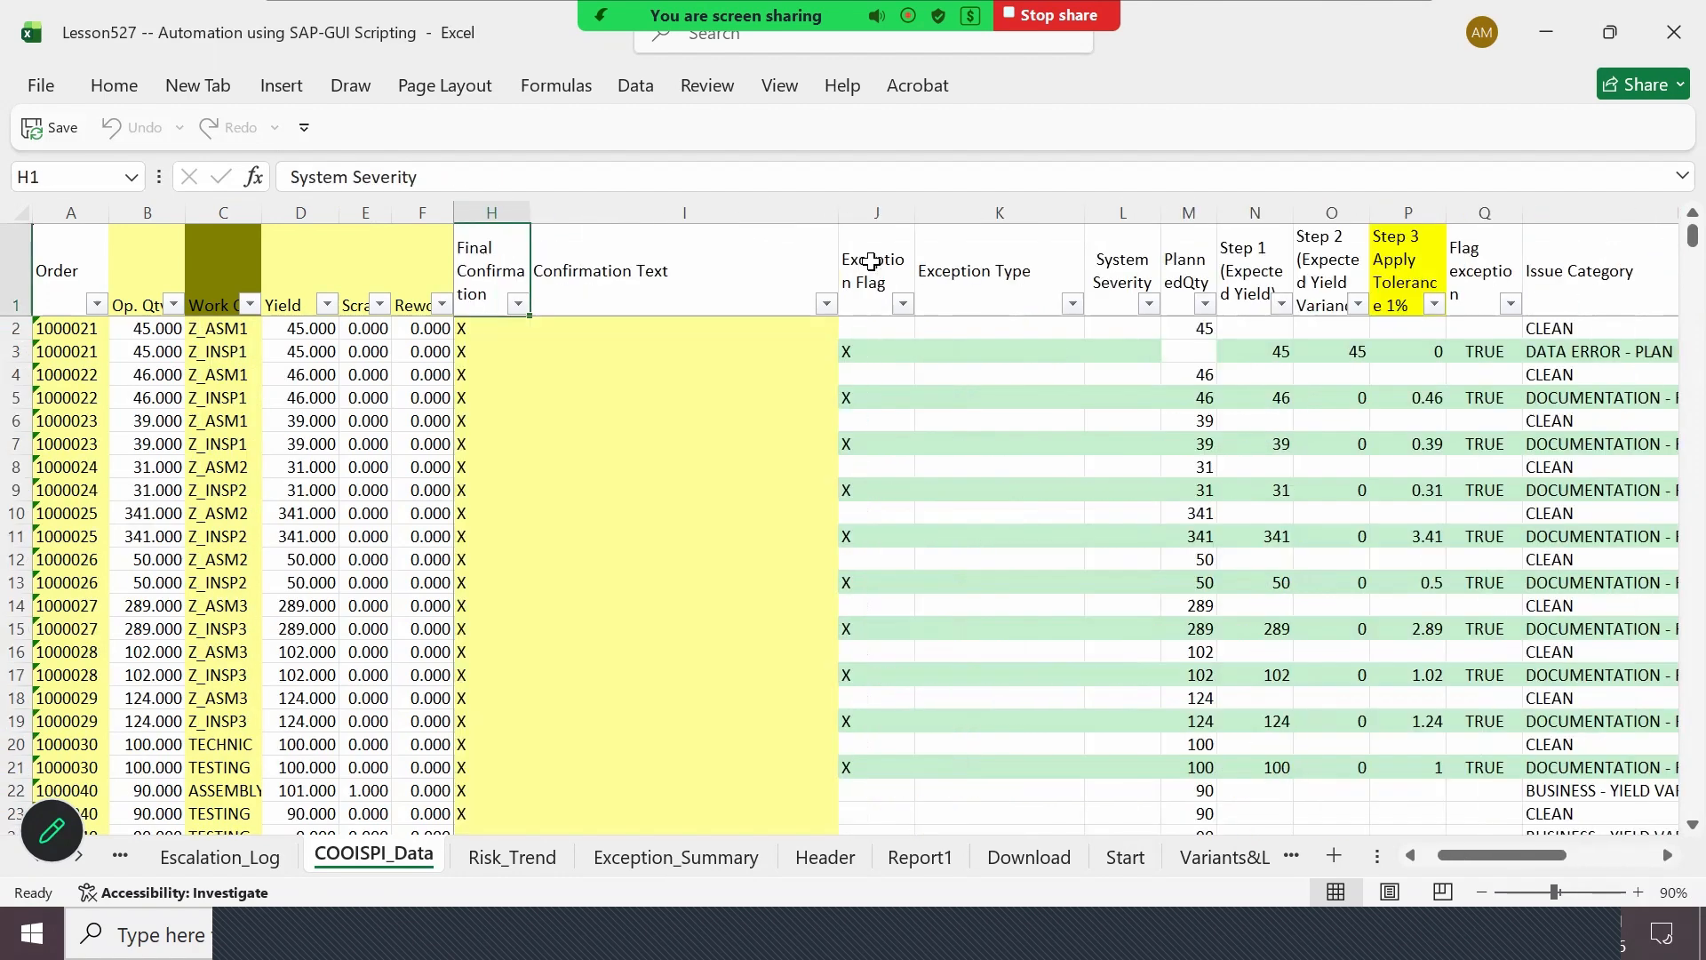
Step: Re-enter the heading "Step 3 Apply Tolerance 1%" in cell P1 to rerun the exception processing, and acknowledge its completion
{"action": "key", "text": "Right"}
{"action": "key", "text": "Right"}
{"action": "key", "text": "Right"}
{"action": "key", "text": "Right"}
{"action": "key", "text": "Right"}
{"action": "key", "text": "Right"}
{"action": "key", "text": "Right"}
{"action": "key", "text": "Right"}
{"action": "key", "text": "Right"}
{"action": "key", "text": "Right"}
{"action": "key", "text": "Right"}
{"action": "key", "text": "Right"}
{"action": "key", "text": "Right"}
{"action": "key", "text": "Right"}
{"action": "key", "text": "Right"}
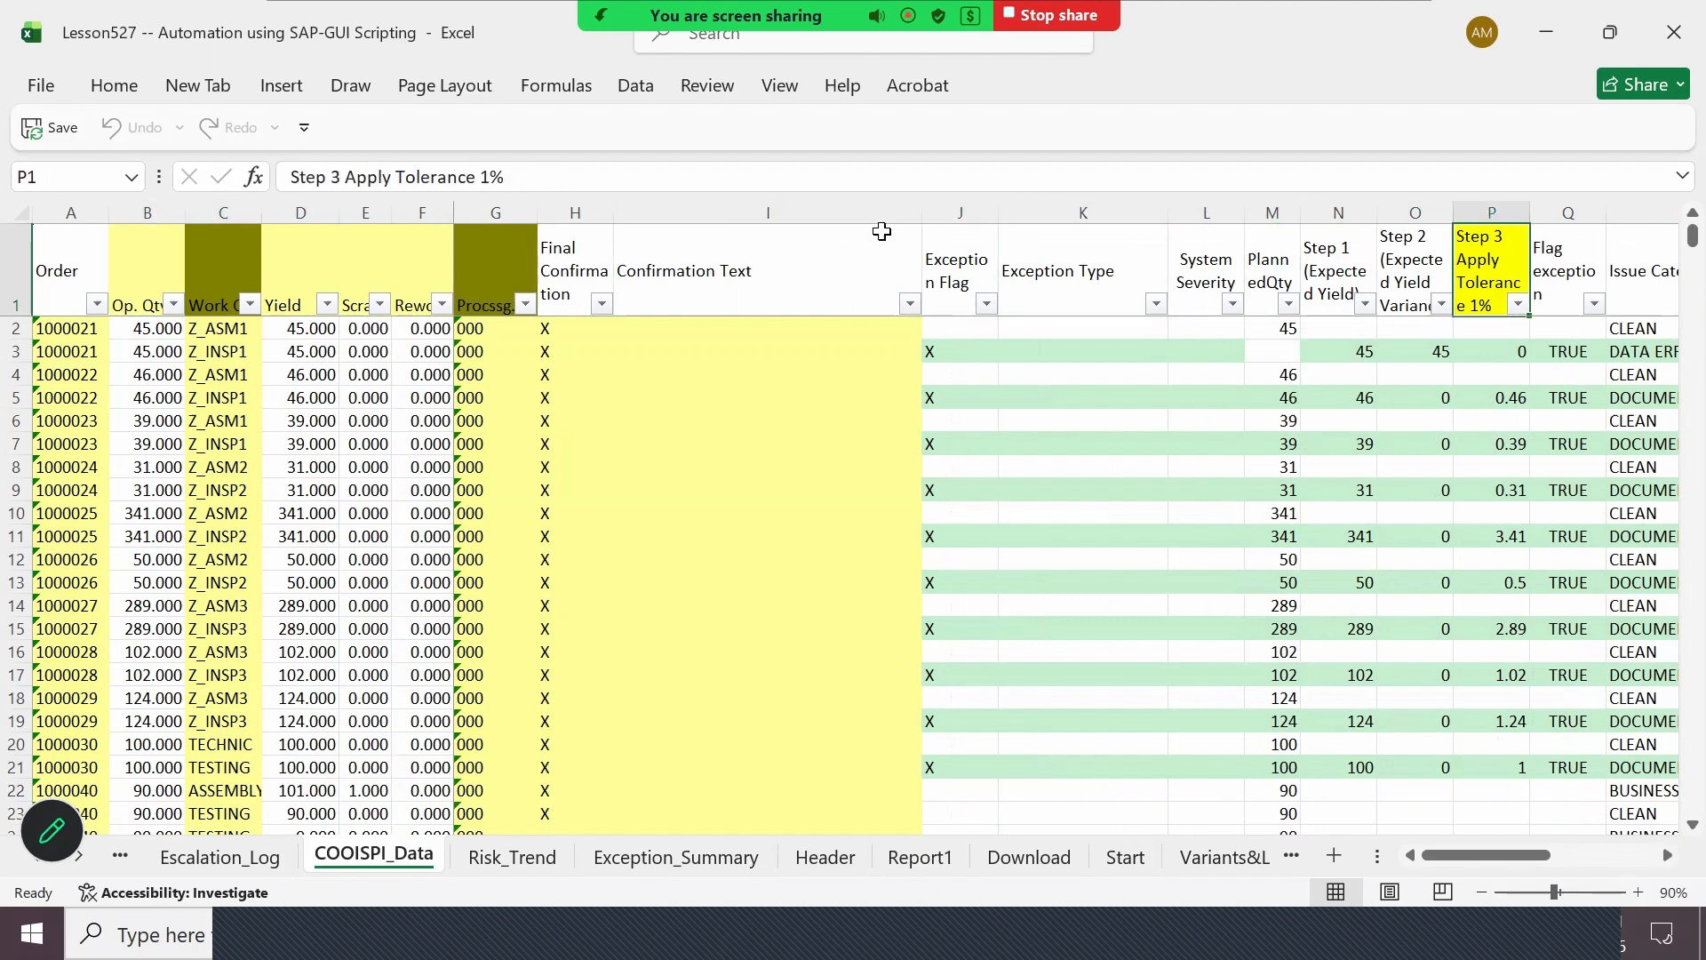
{"action": "left_click", "coordinate": [558, 181]}
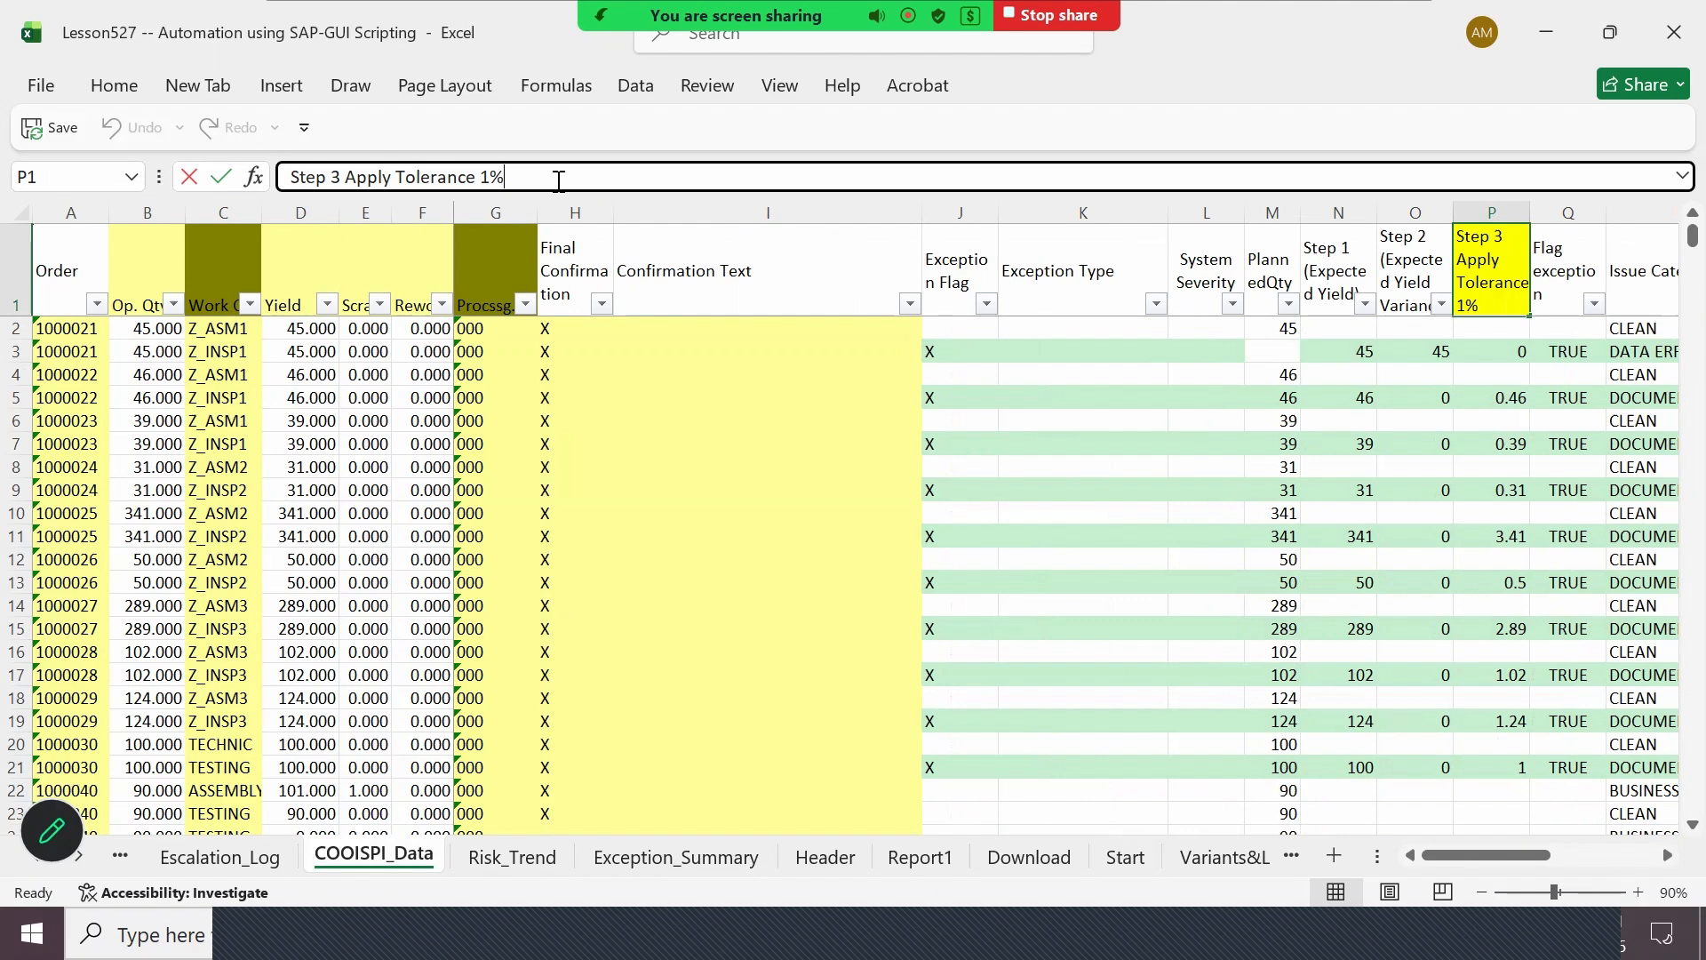
{"action": "key", "text": "Return"}
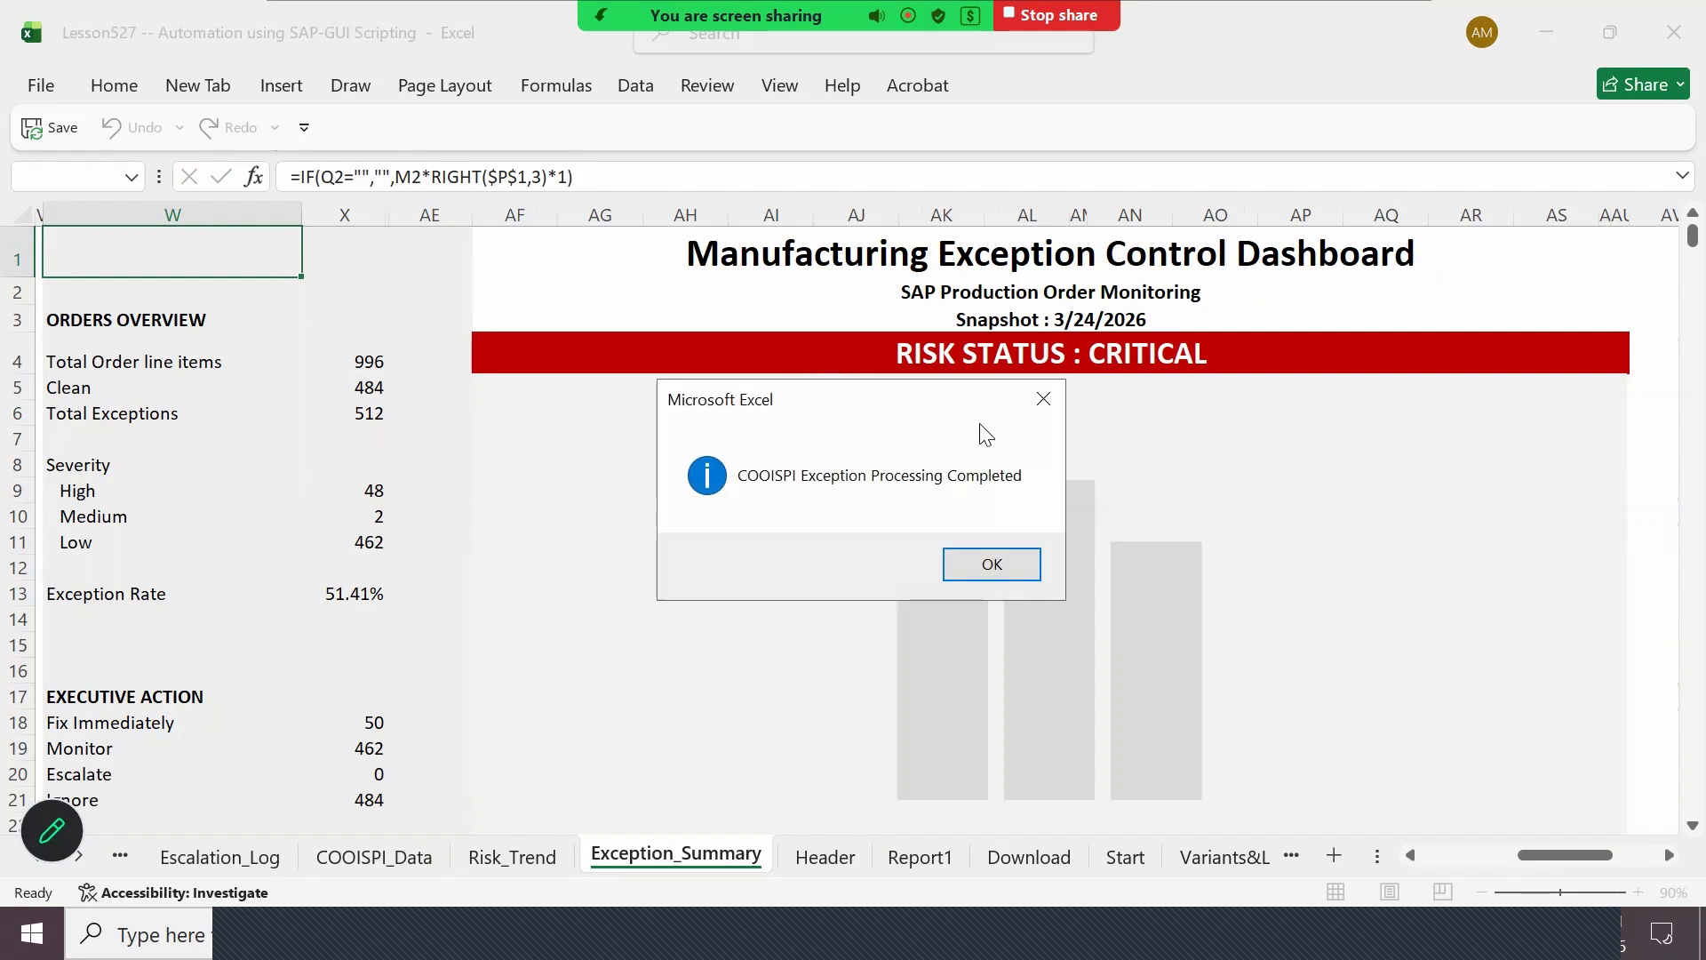
{"action": "left_click", "coordinate": [1017, 574]}
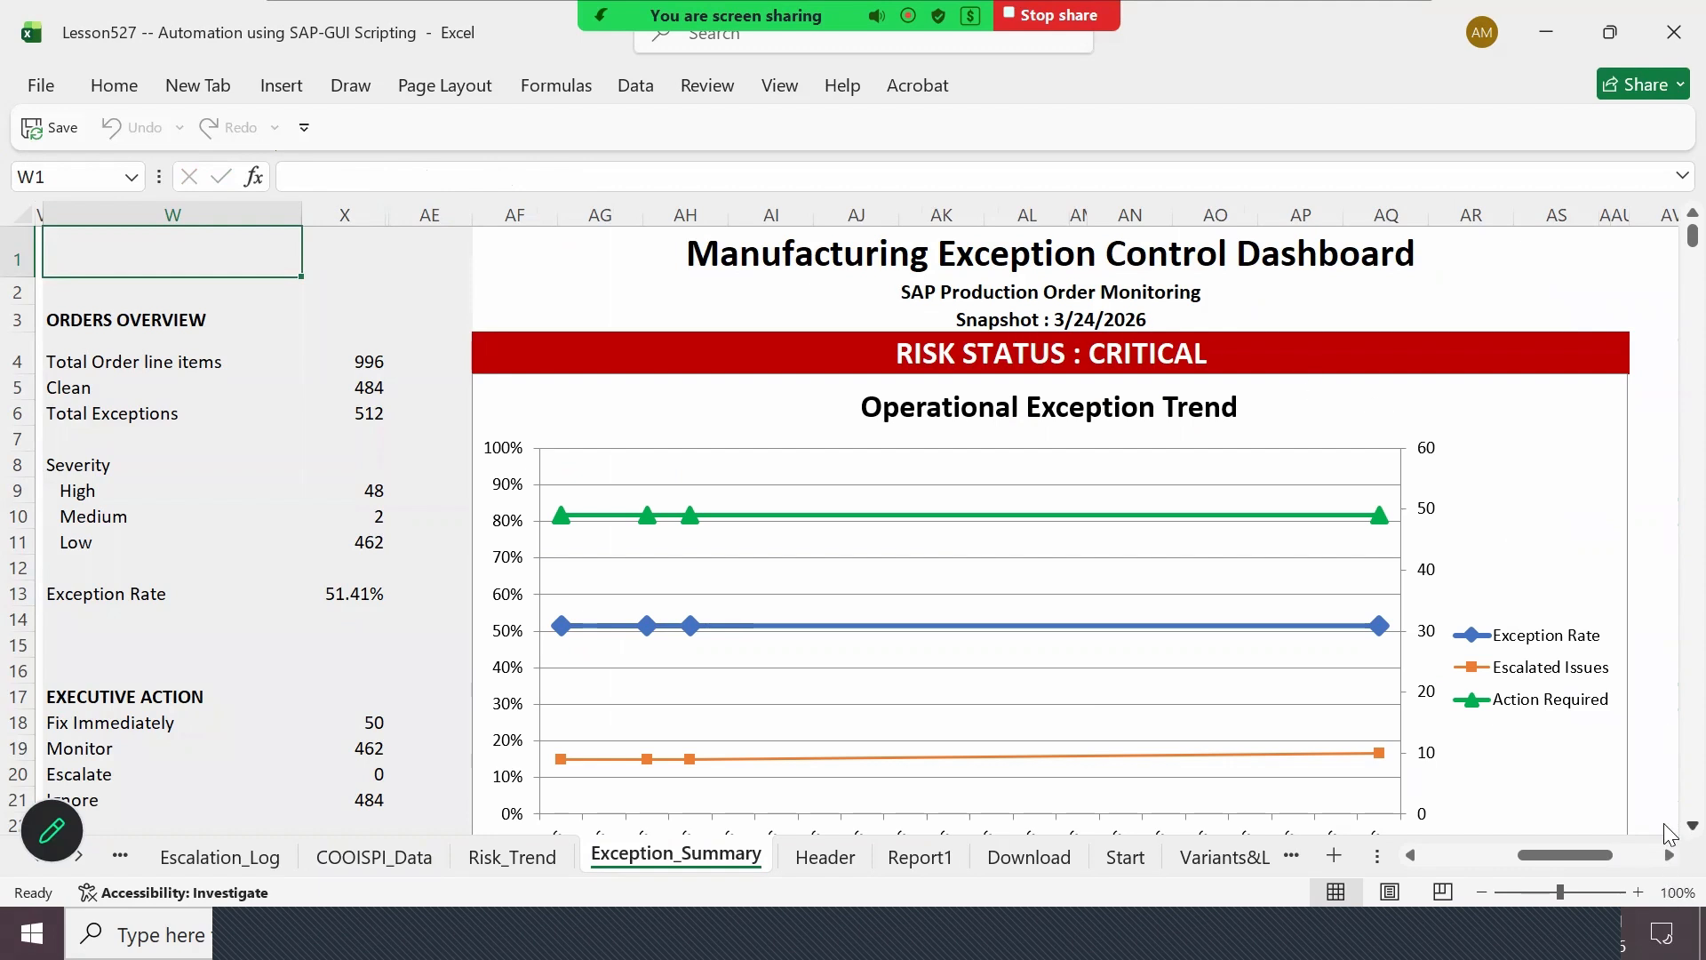
Step: Review the refreshed Exception_Summary dashboard: exception trend, executive actions, risk score, and workcenter and severity distributions
{"action": "scroll", "coordinate": [1671, 835], "scroll_direction": "down", "scroll_amount": 2}
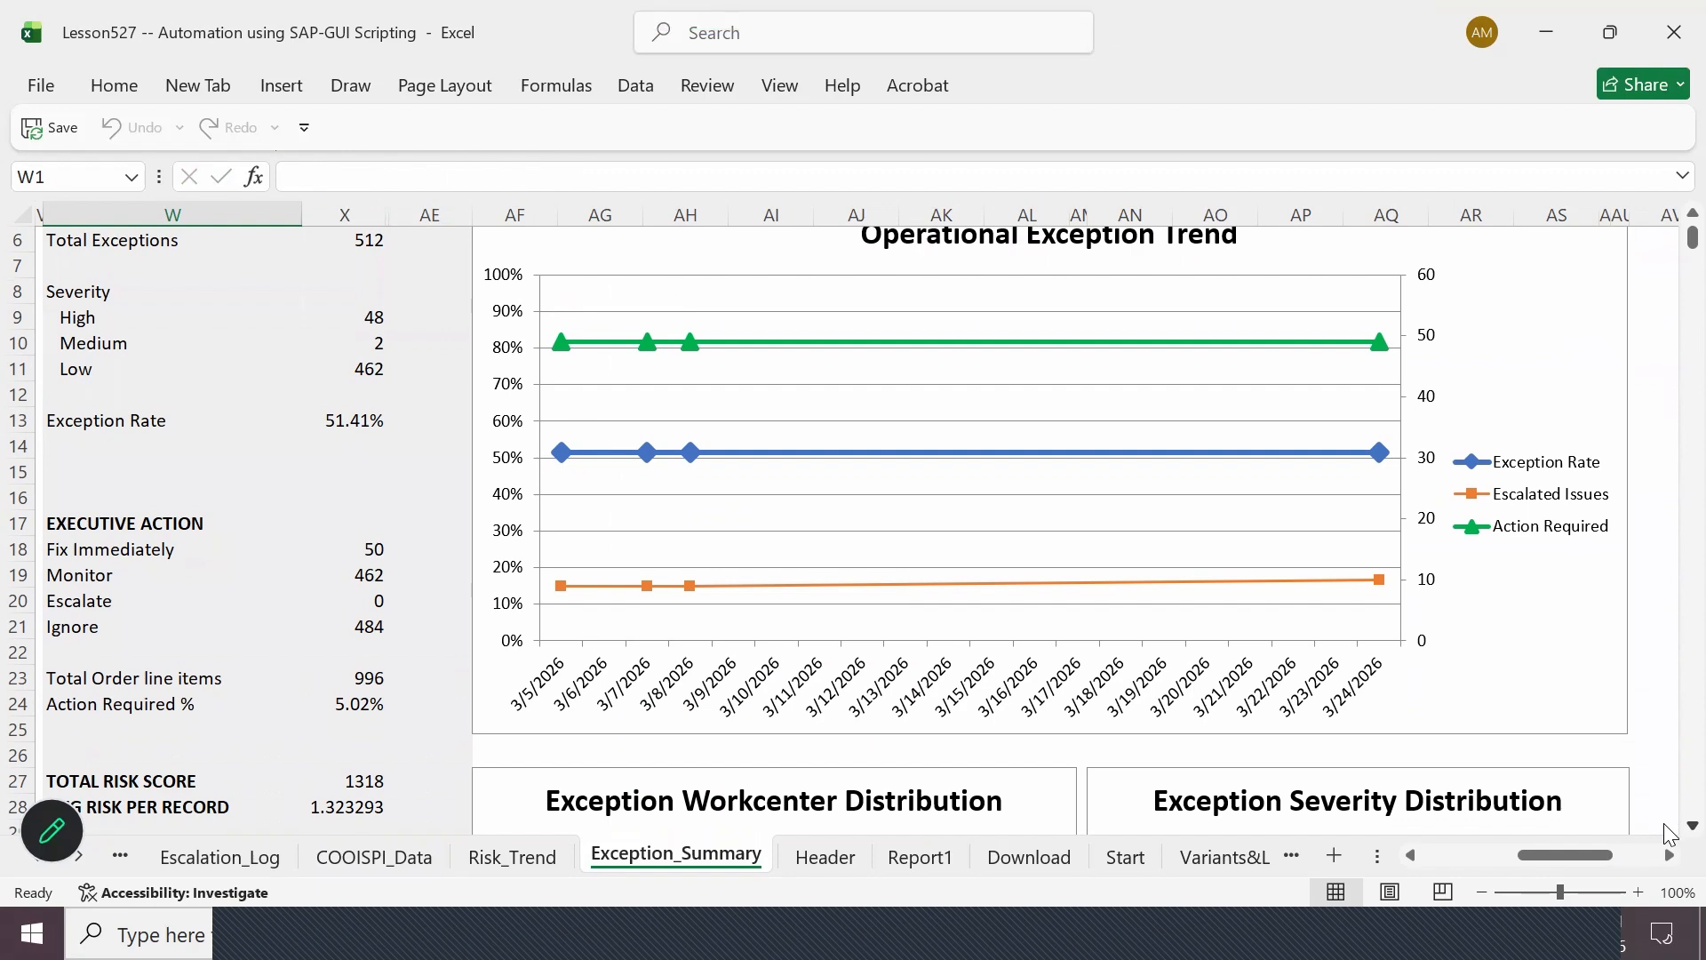
{"action": "scroll", "coordinate": [1670, 835], "scroll_direction": "down", "scroll_amount": 3}
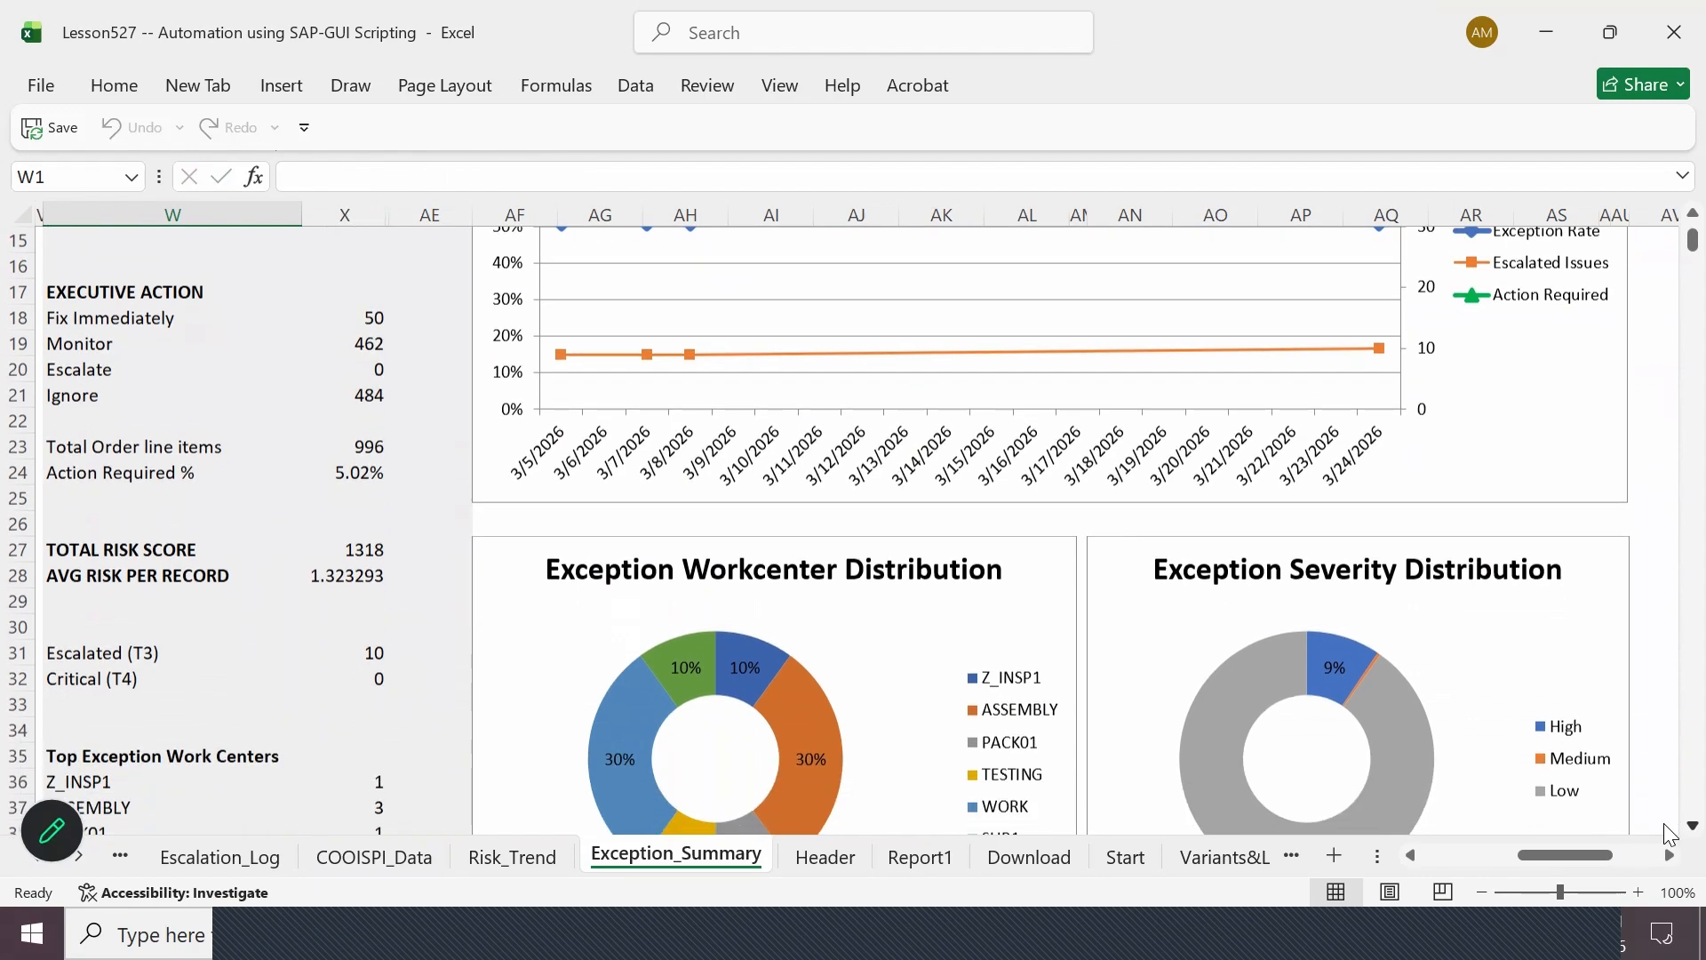
{"action": "scroll", "coordinate": [1669, 833], "scroll_direction": "down", "scroll_amount": 1}
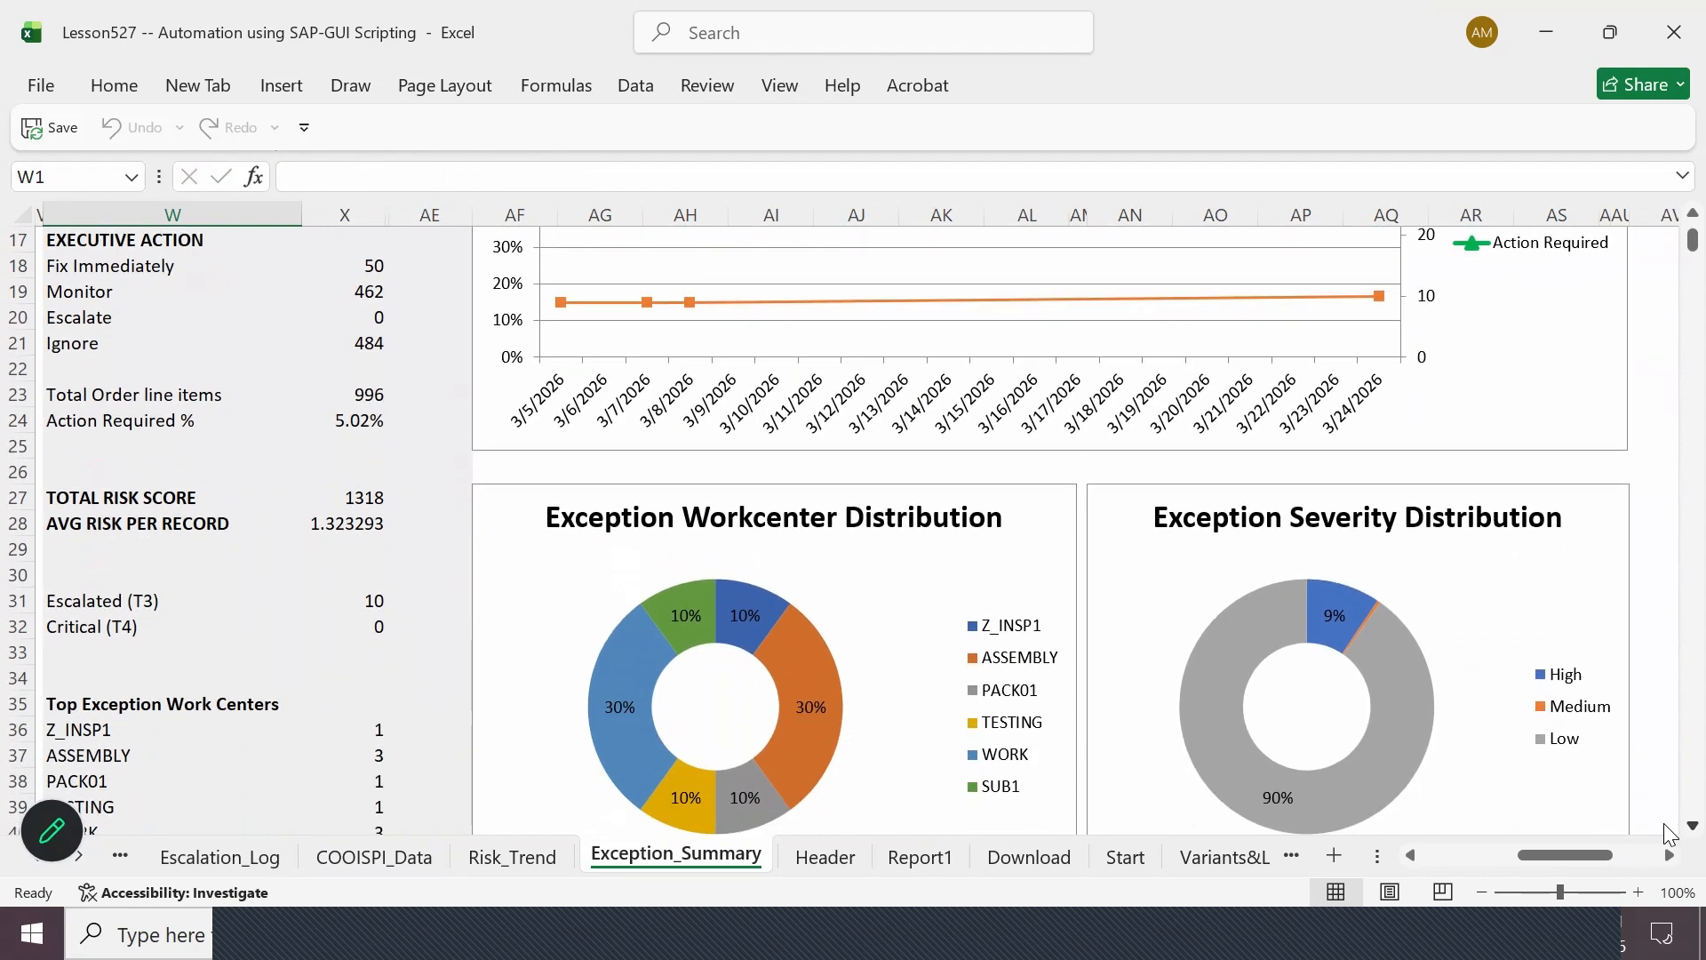
{"action": "scroll", "coordinate": [1671, 835], "scroll_direction": "down", "scroll_amount": 1}
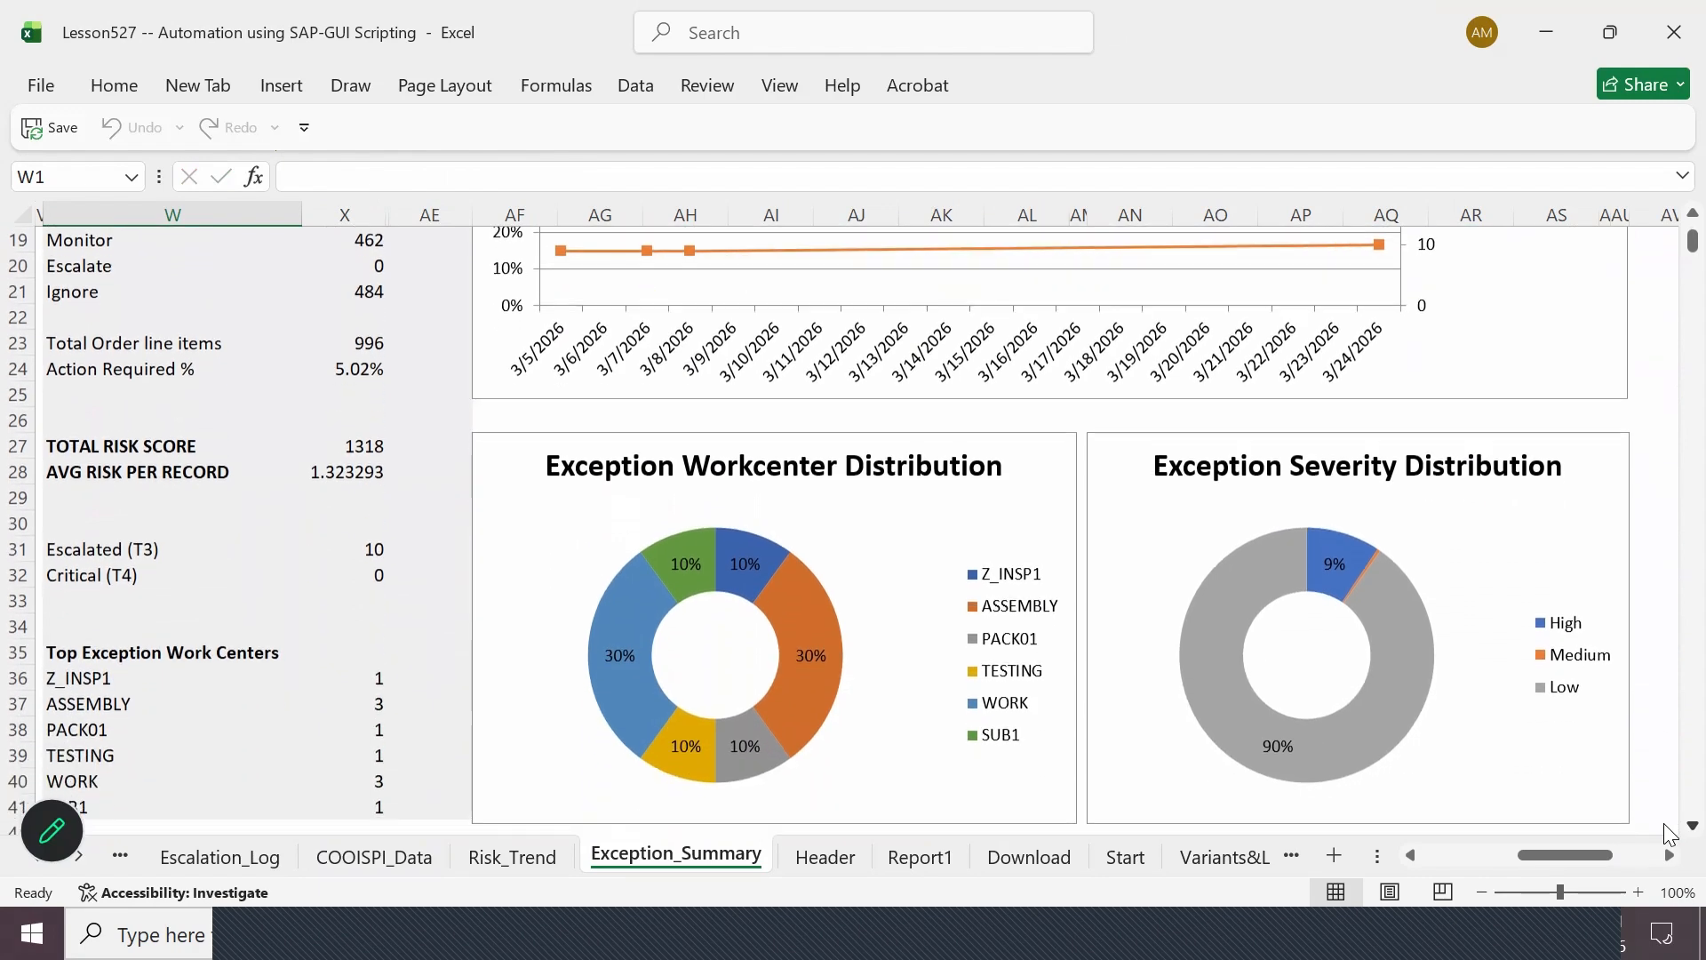
{"action": "scroll", "coordinate": [1670, 836], "scroll_direction": "down", "scroll_amount": 1}
{"action": "scroll", "coordinate": [1670, 836], "scroll_direction": "down", "scroll_amount": 1}
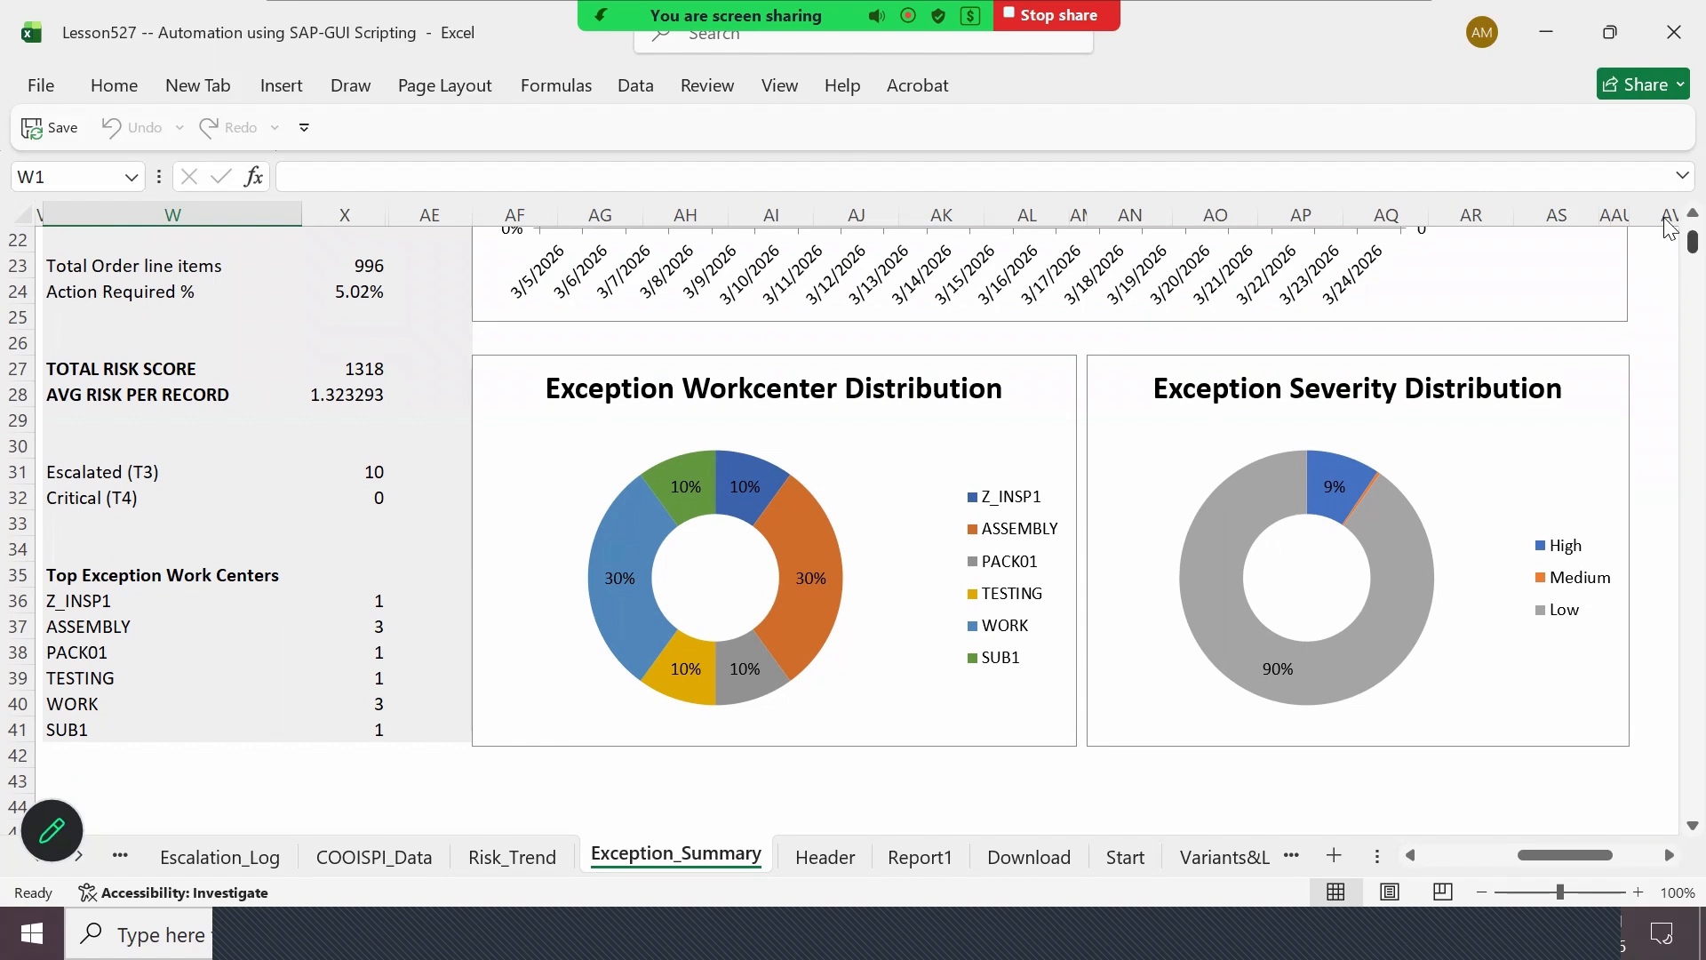
{"action": "left_click", "coordinate": [1691, 215]}
{"action": "scroll", "coordinate": [1669, 222], "scroll_direction": "up", "scroll_amount": 7}
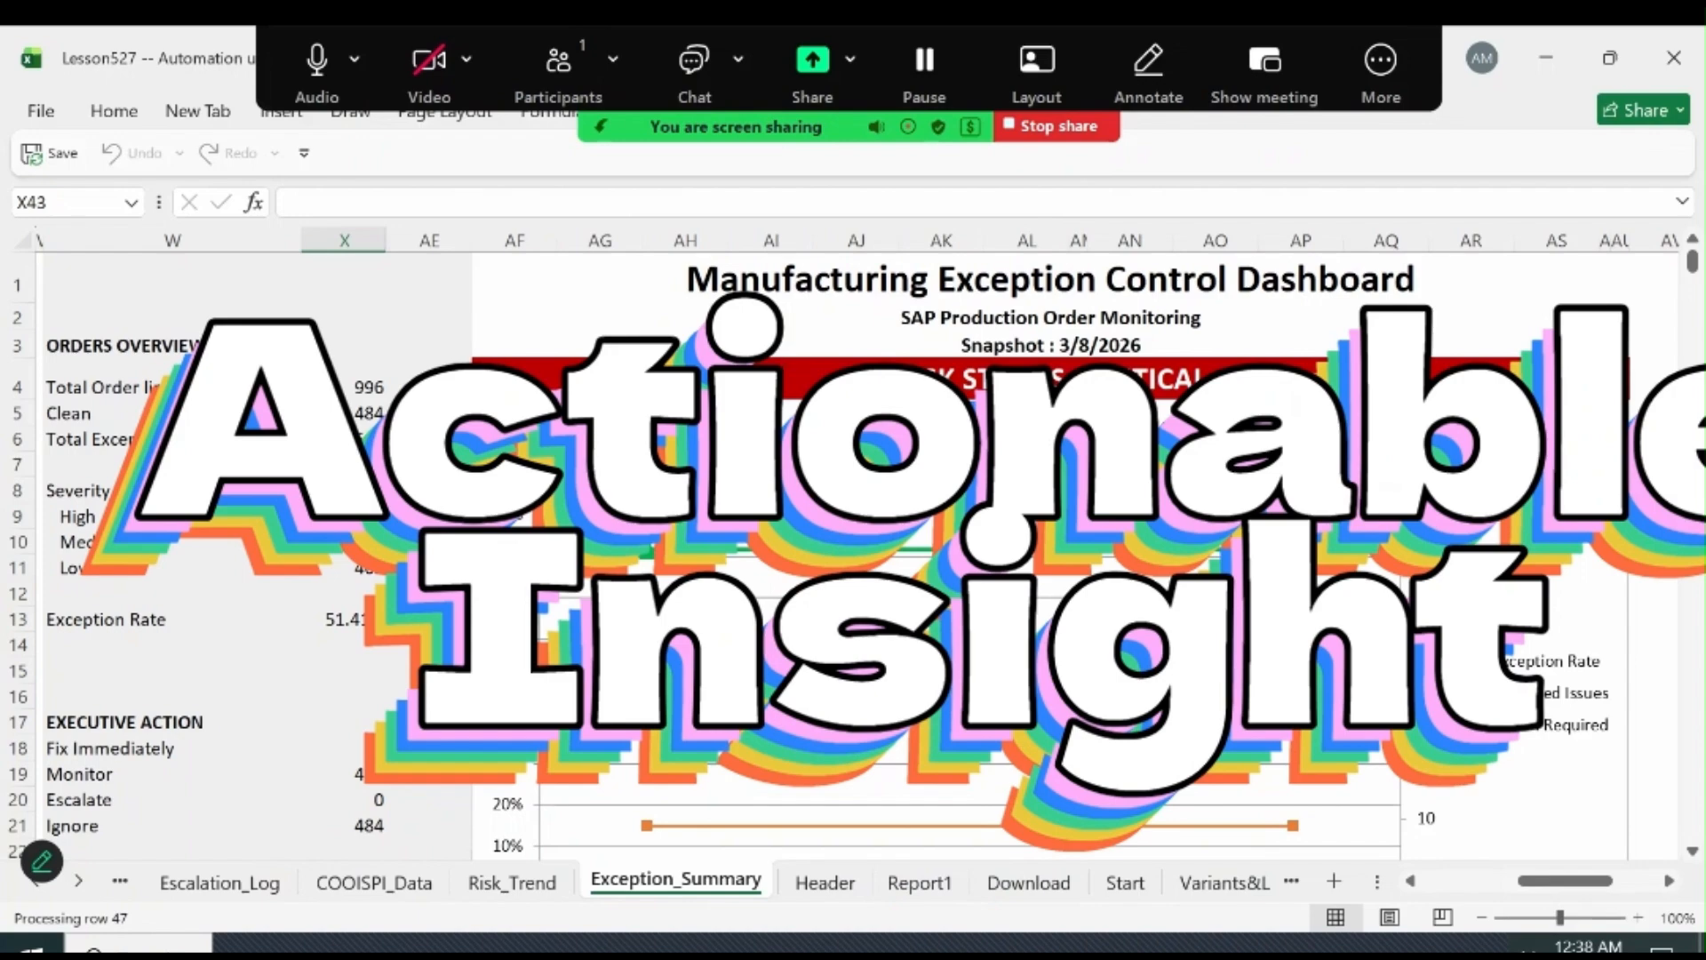
Step: Examine the issue category and owner assigned to each order line throughout the COOISPI_Data sheet
{"action": "left_click", "coordinate": [360, 884]}
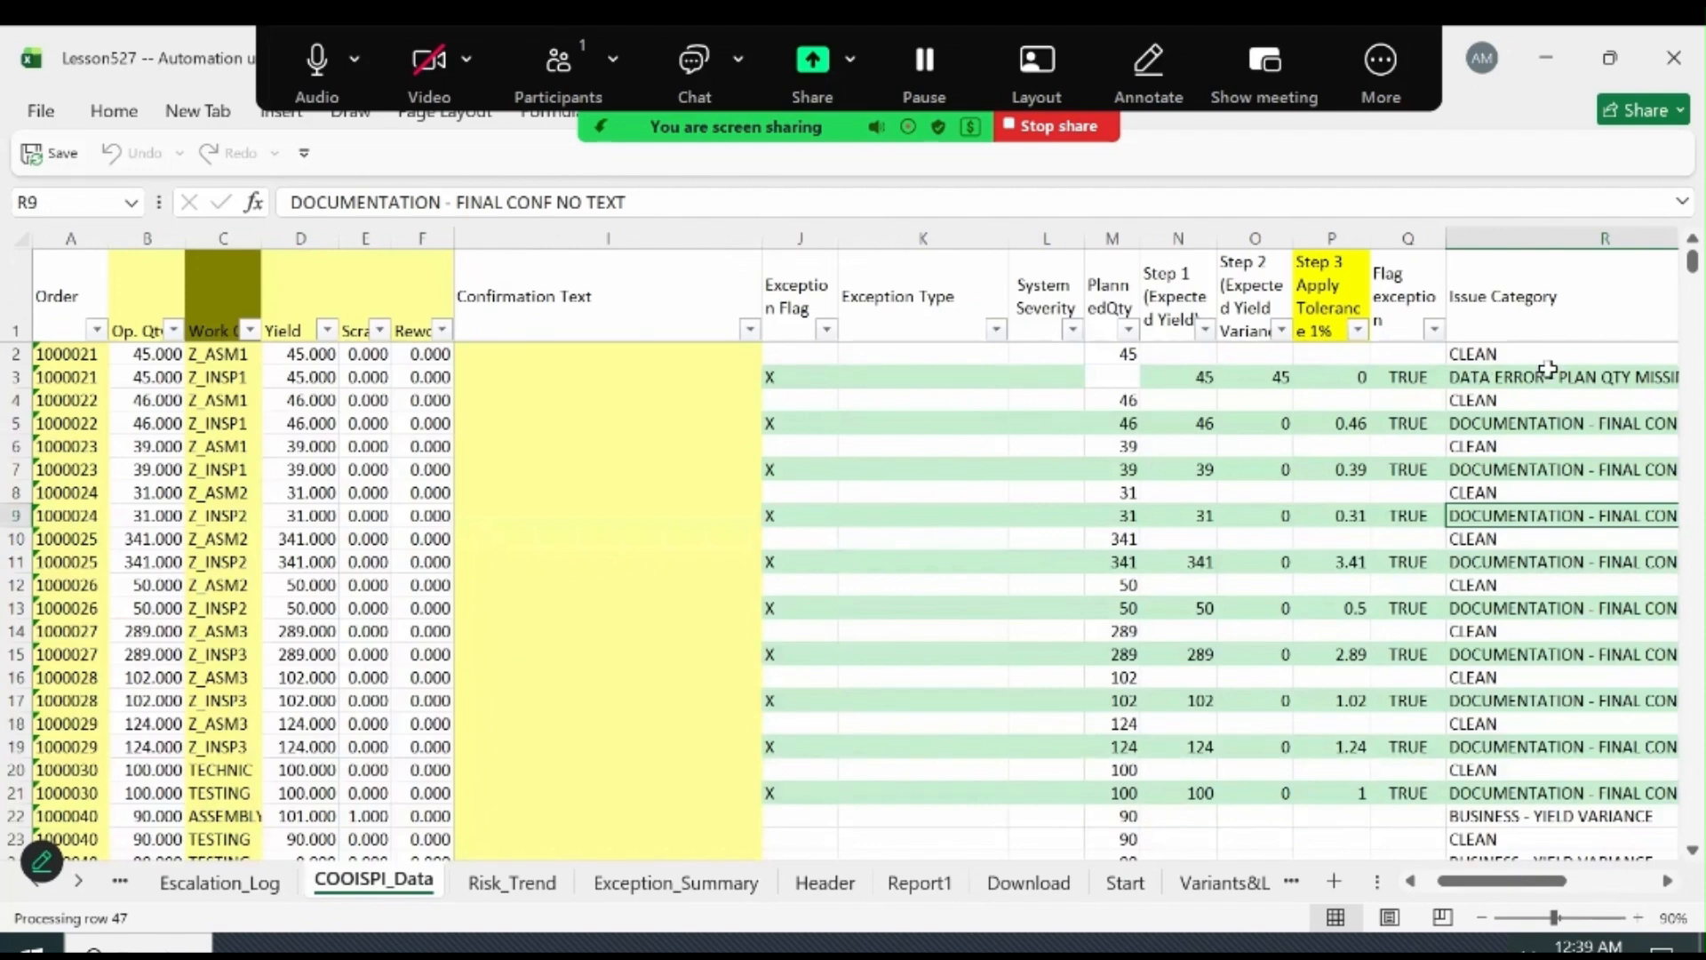
{"action": "left_click", "coordinate": [1548, 370]}
{"action": "key", "text": "Right"}
{"action": "key", "text": "Right"}
{"action": "key", "text": "Right"}
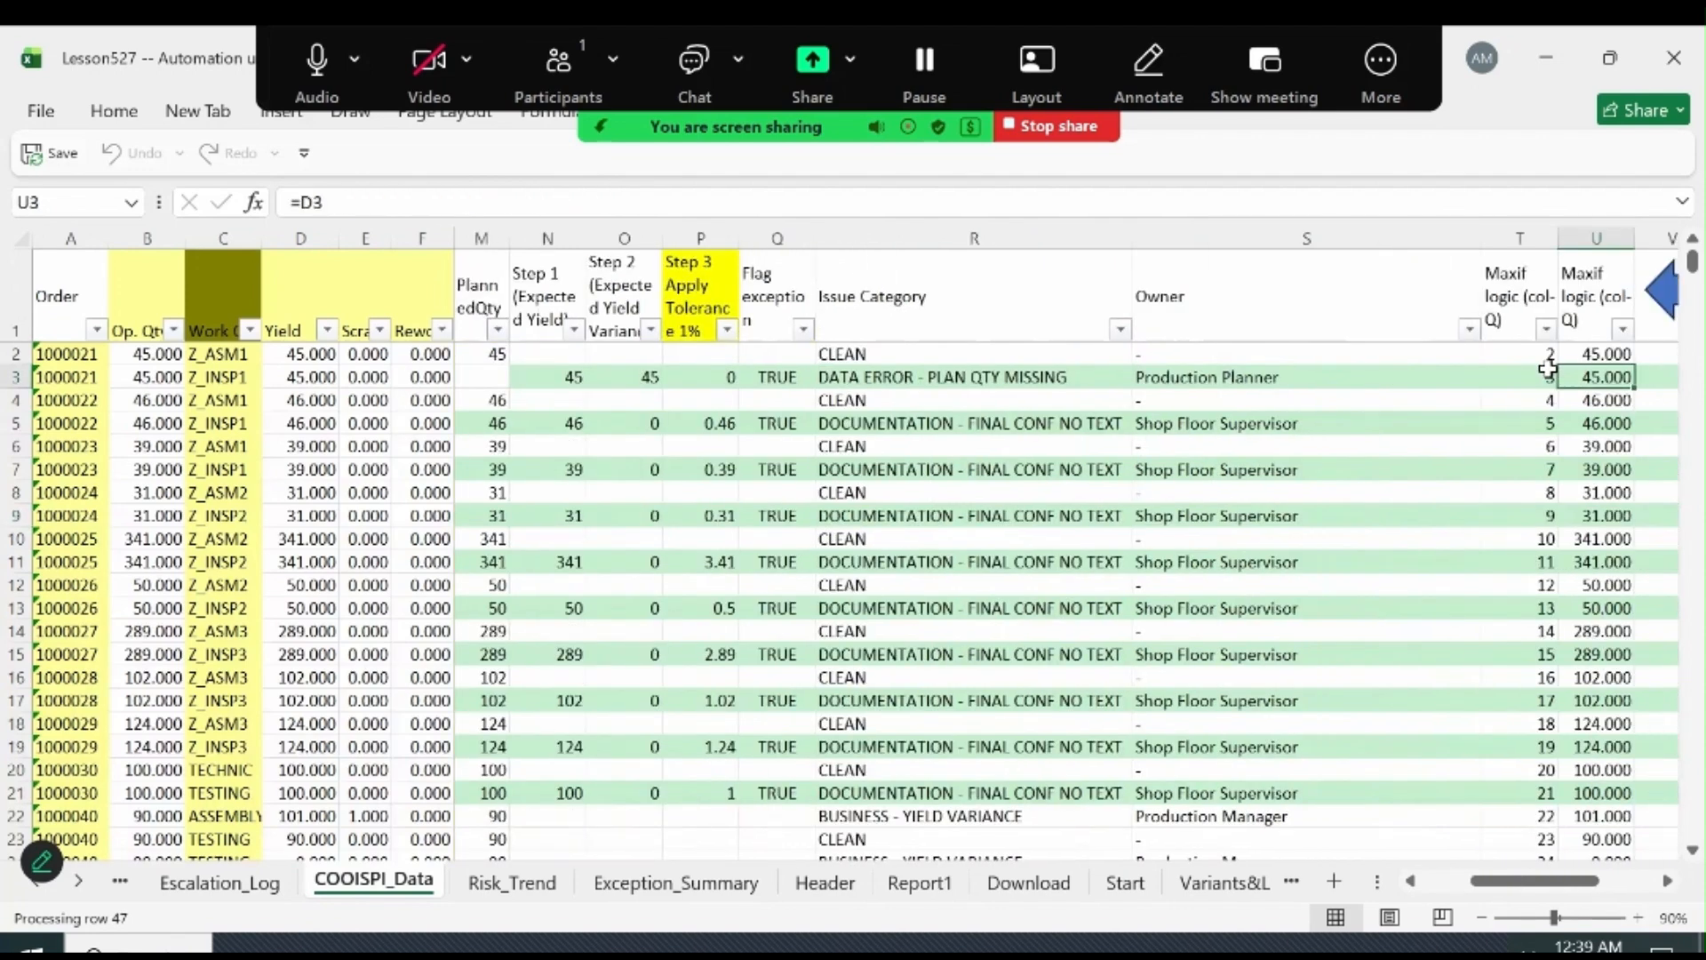
{"action": "key", "text": "Left"}
{"action": "key", "text": "Left"}
{"action": "key", "text": "Left"}
{"action": "key", "text": "Page_Down"}
{"action": "key", "text": "Page_Down"}
{"action": "key", "text": "Page_Down"}
{"action": "key", "text": "Page_Down"}
{"action": "key", "text": "Page_Down"}
{"action": "key", "text": "Page_Down"}
{"action": "key", "text": "Page_Down"}
{"action": "key", "text": "Page_Down"}
{"action": "key", "text": "Page_Down"}
{"action": "key", "text": "Page_Down"}
{"action": "key", "text": "Page_Down"}
{"action": "key", "text": "Page_Down"}
{"action": "key", "text": "Page_Down"}
{"action": "key", "text": "Page_Down"}
{"action": "key", "text": "Page_Down"}
{"action": "key", "text": "Page_Down"}
{"action": "key", "text": "Page_Down"}
{"action": "key", "text": "Page_Down"}
{"action": "key", "text": "Page_Down"}
{"action": "key", "text": "Page_Down"}
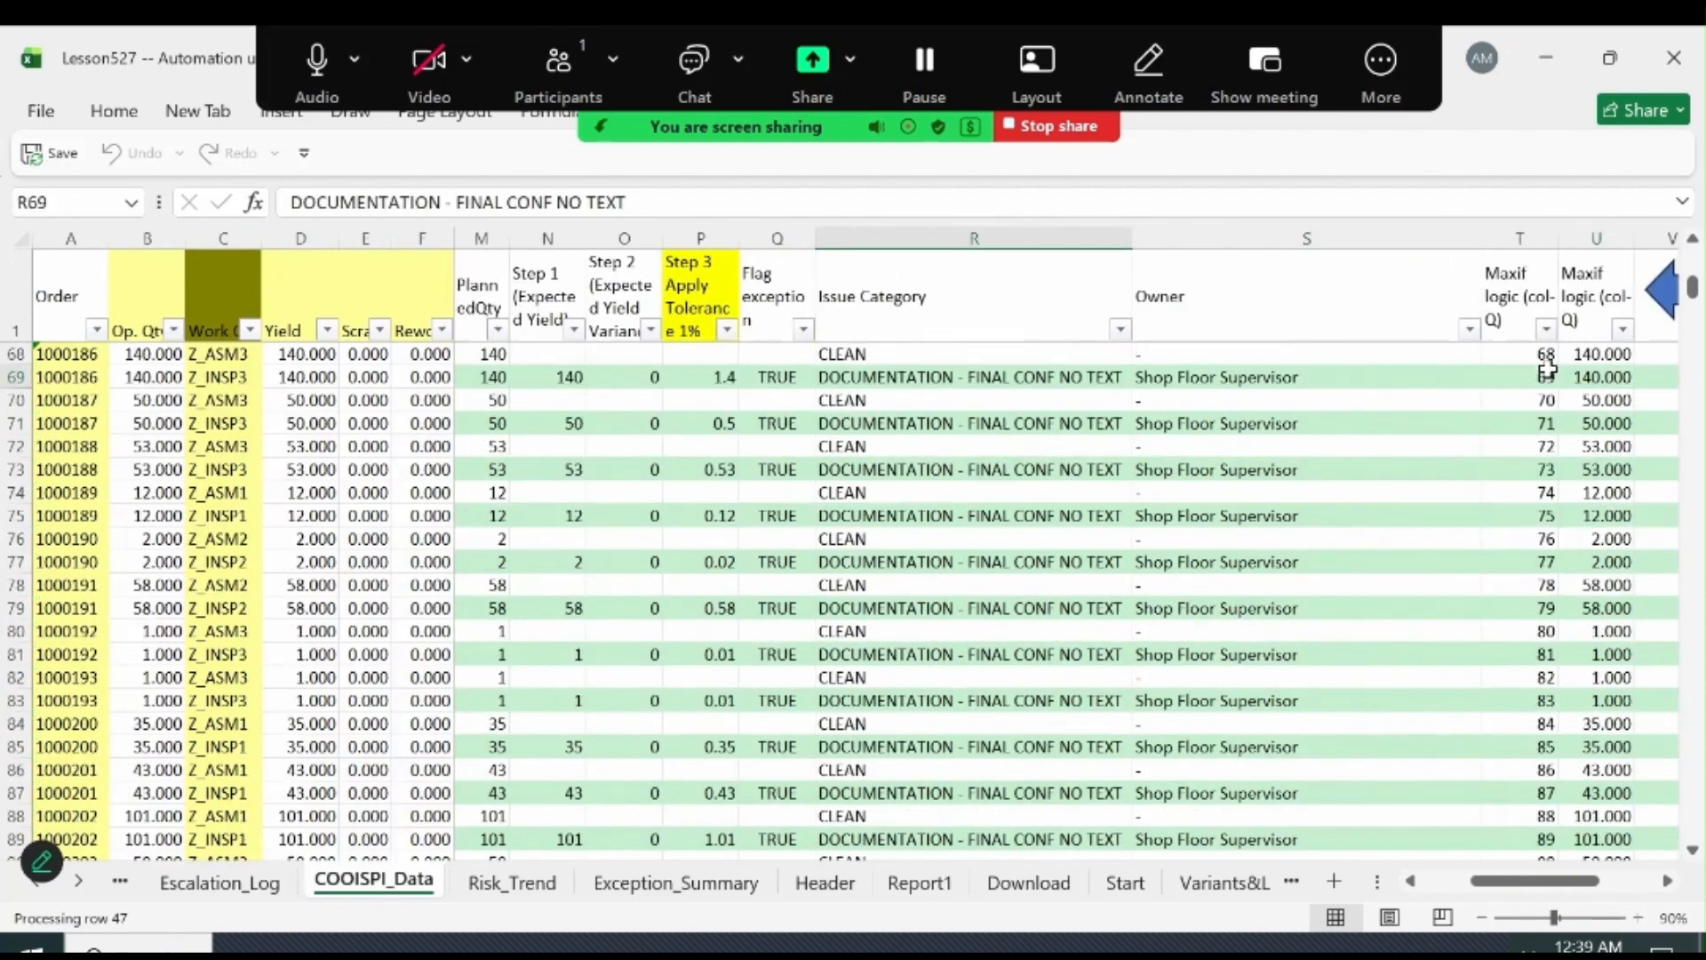
{"action": "key", "text": "Page_Down"}
{"action": "key", "text": "Page_Down"}
{"action": "key", "text": "Page_Down"}
{"action": "key", "text": "Page_Down"}
{"action": "key", "text": "Page_Down"}
{"action": "key", "text": "Page_Down"}
{"action": "key", "text": "Page_Down"}
{"action": "key", "text": "Page_Down"}
{"action": "key", "text": "Page_Down"}
{"action": "key", "text": "Page_Down"}
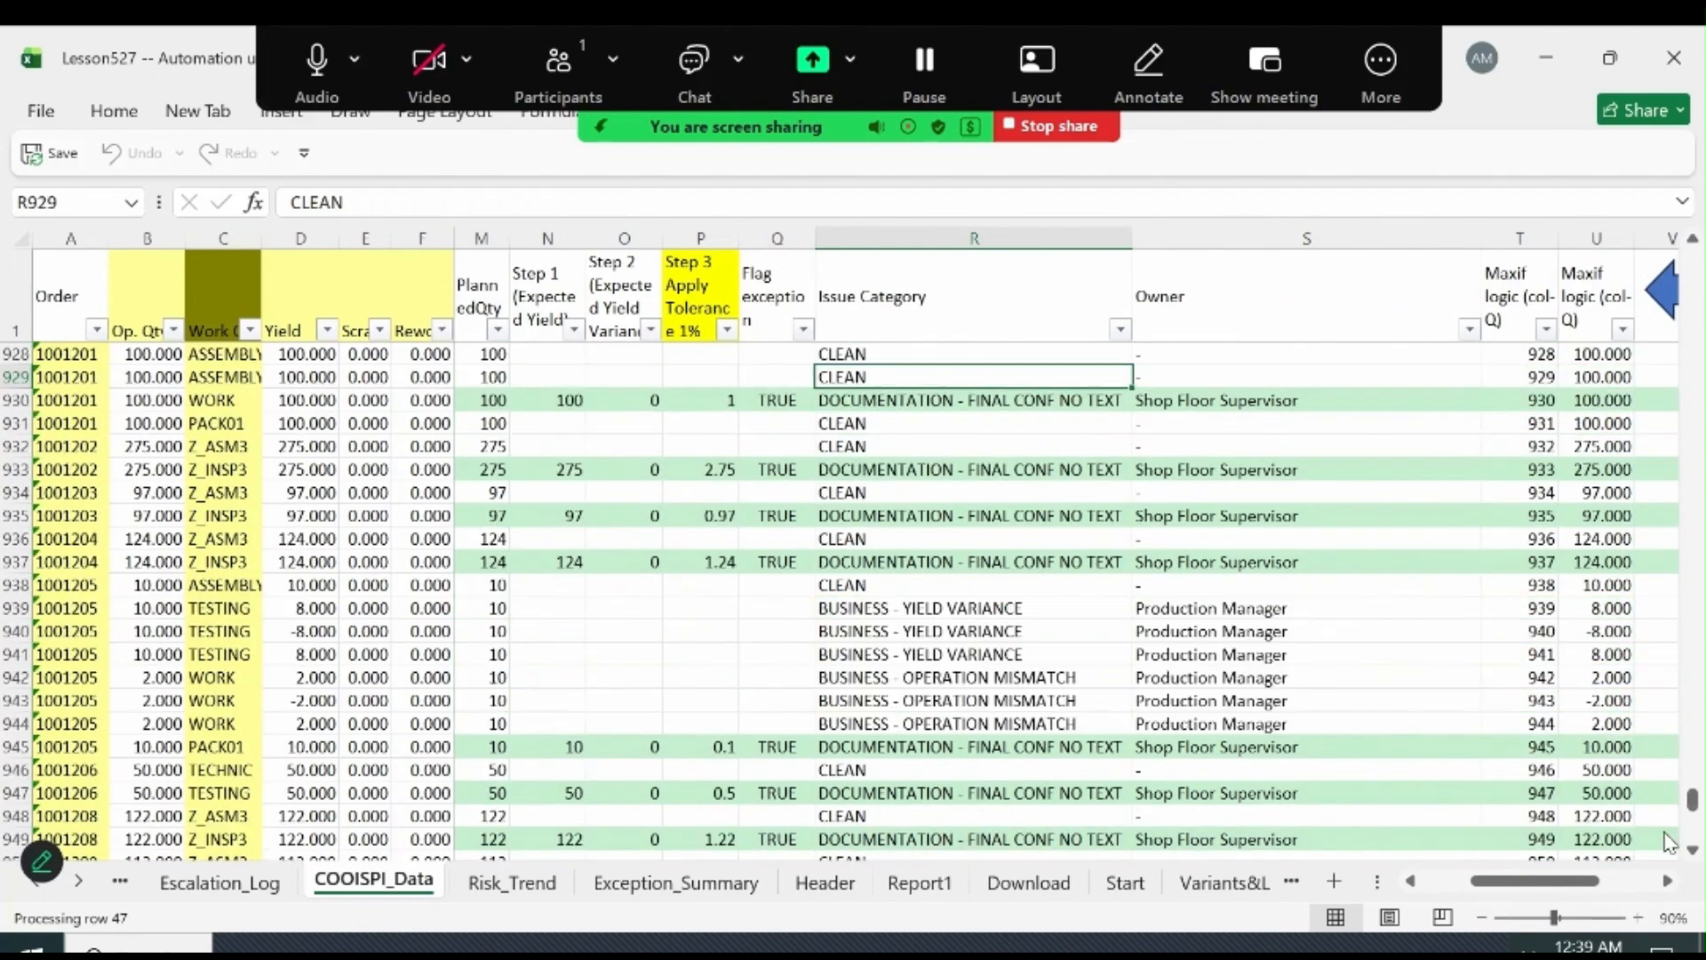
Step: Review the orders overview, severity and executive action figures in column X of the Exception_Summary sheet
{"action": "left_click", "coordinate": [696, 880]}
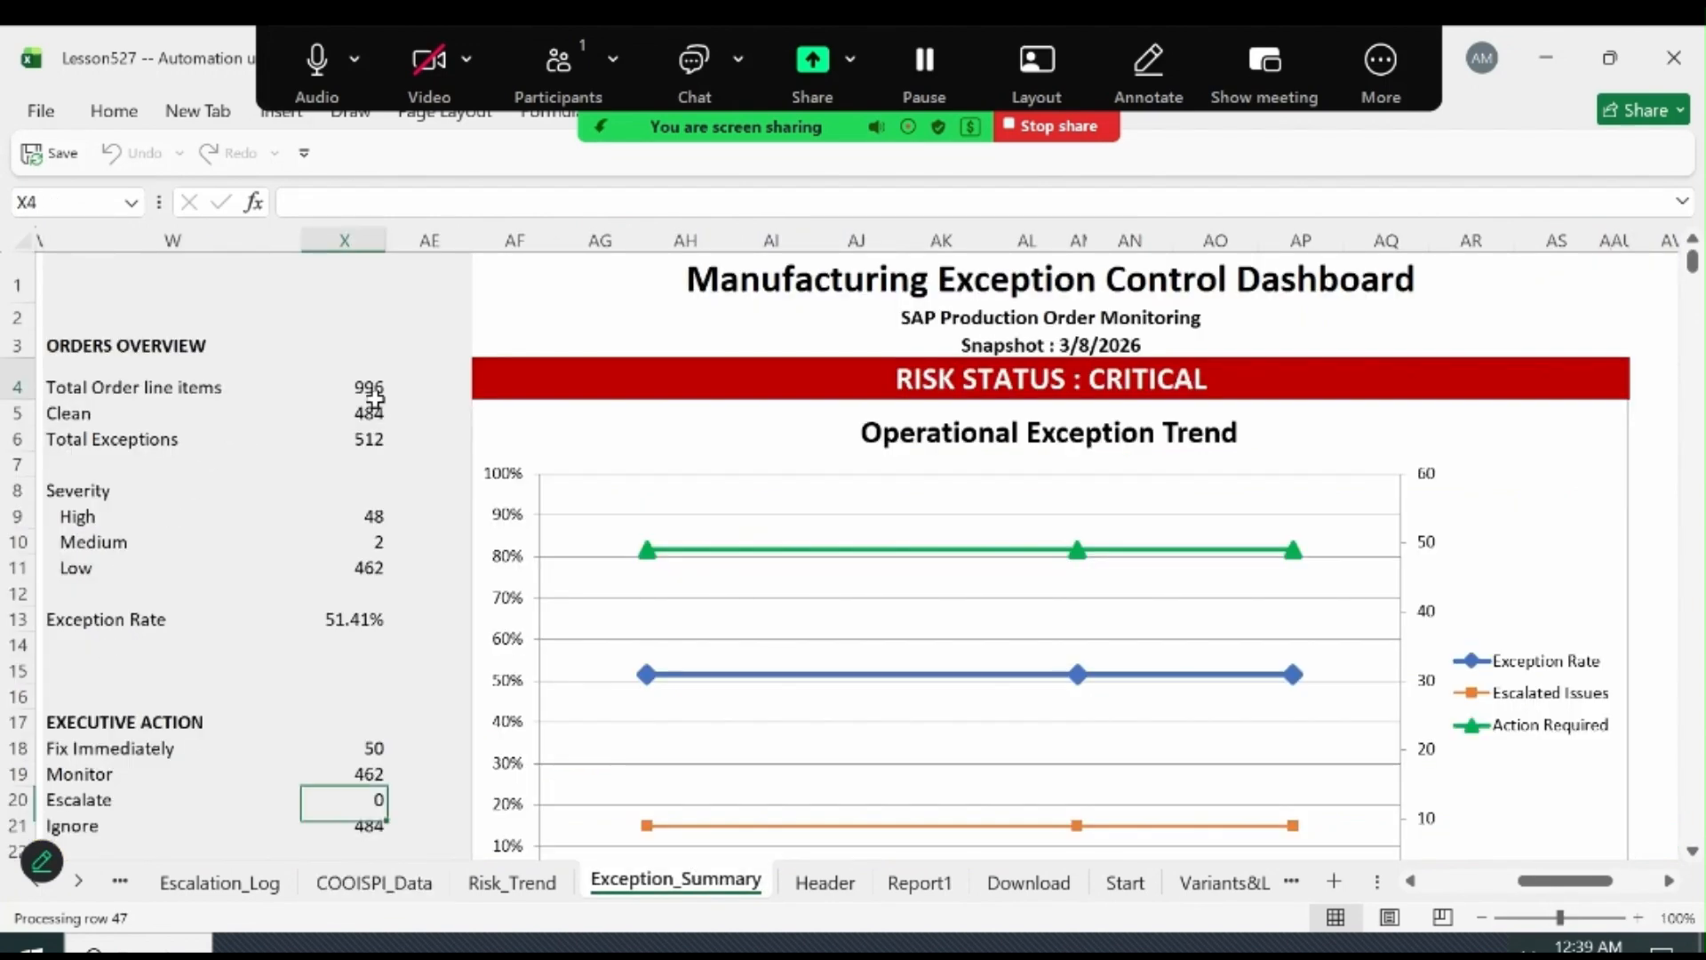
{"action": "left_click", "coordinate": [375, 396]}
{"action": "key", "text": "Down"}
{"action": "key", "text": "Down"}
{"action": "key", "text": "Down"}
{"action": "key", "text": "Down"}
{"action": "key", "text": "Down"}
{"action": "key", "text": "Down"}
{"action": "key", "text": "Down"}
{"action": "key", "text": "Down"}
{"action": "key", "text": "Down"}
{"action": "key", "text": "Down"}
{"action": "key", "text": "Down"}
{"action": "key", "text": "Down"}
{"action": "key", "text": "Down"}
{"action": "key", "text": "Down"}
{"action": "key", "text": "Down"}
{"action": "key", "text": "Down"}
{"action": "key", "text": "Down"}
{"action": "key", "text": "Down"}
{"action": "key", "text": "Down"}
{"action": "key", "text": "Down"}
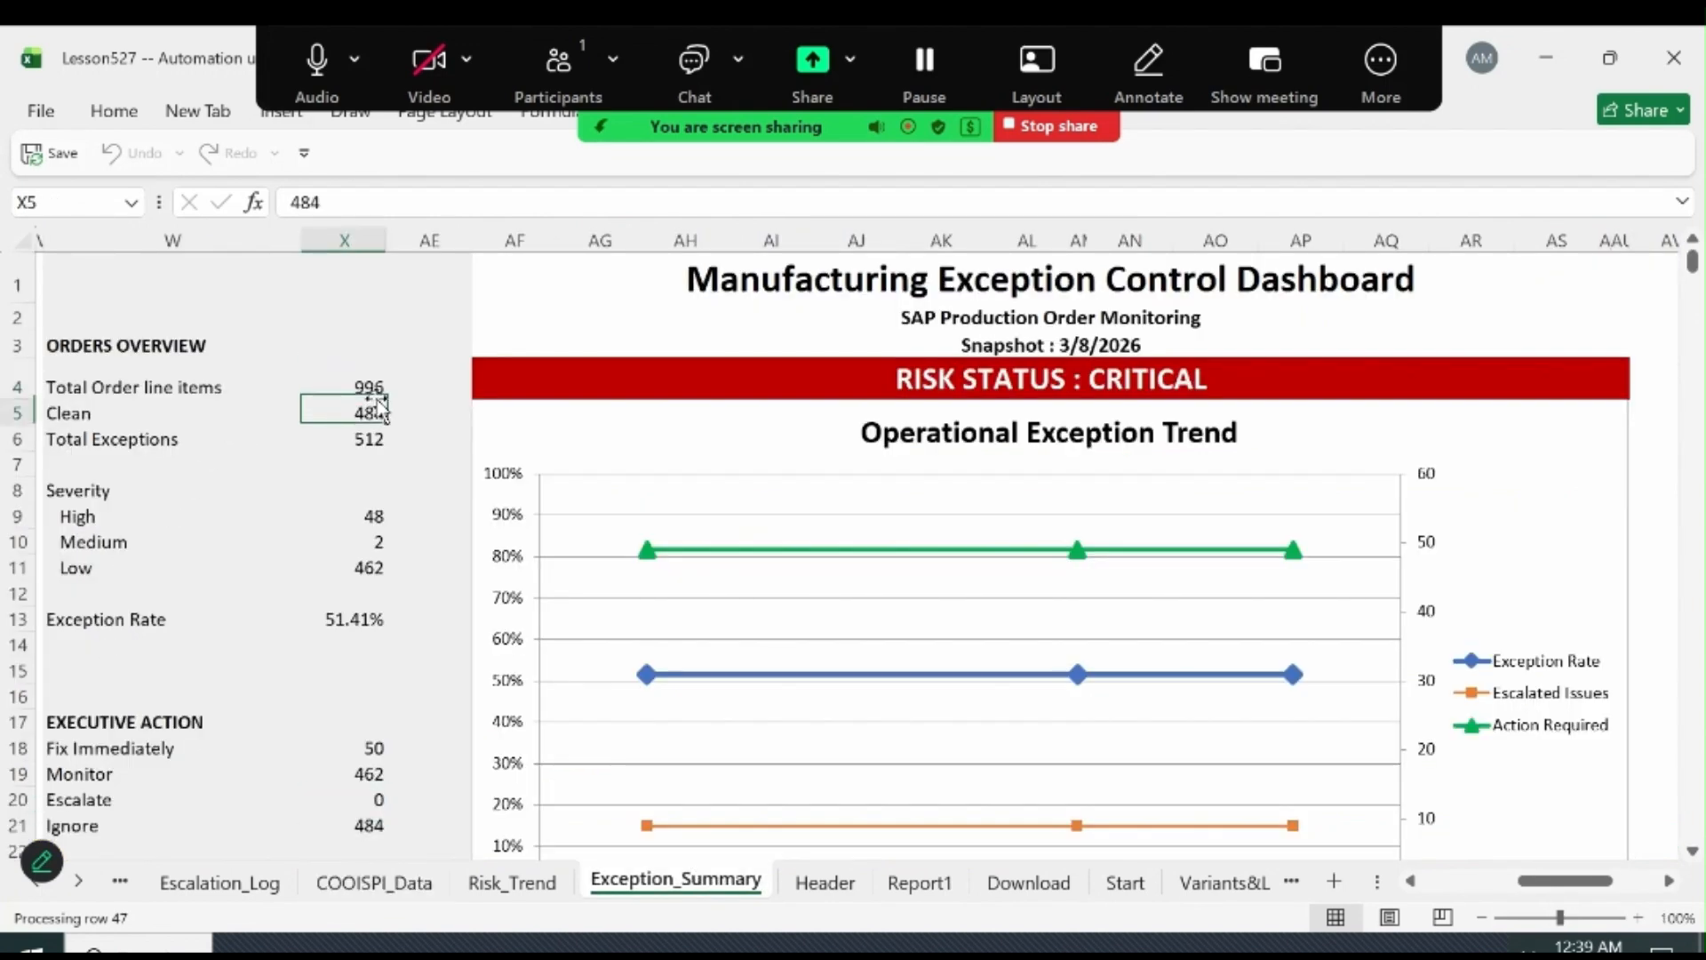
Step: Review the high, medium and low severity counts and their labels in columns W and X of the COOISPI_Data sheet
{"action": "key", "text": "Down"}
{"action": "key", "text": "Down"}
{"action": "key", "text": "Down"}
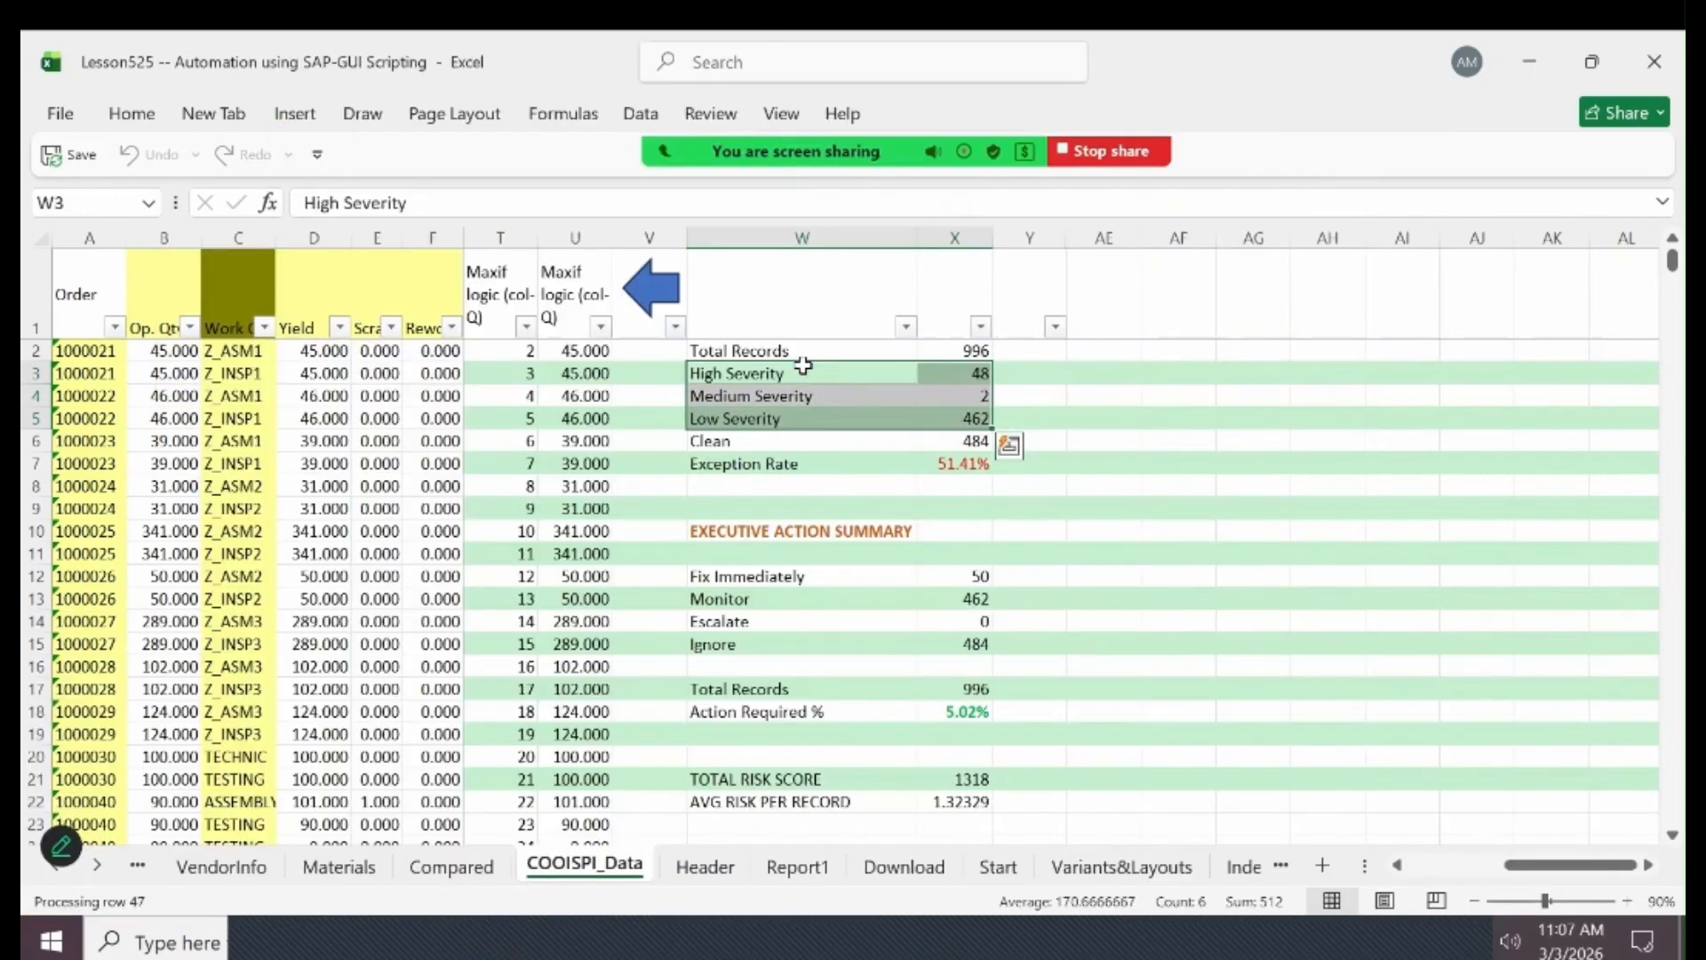
{"action": "key", "text": "Right"}
{"action": "key", "text": "Down"}
{"action": "key", "text": "Down"}
{"action": "key", "text": "Down"}
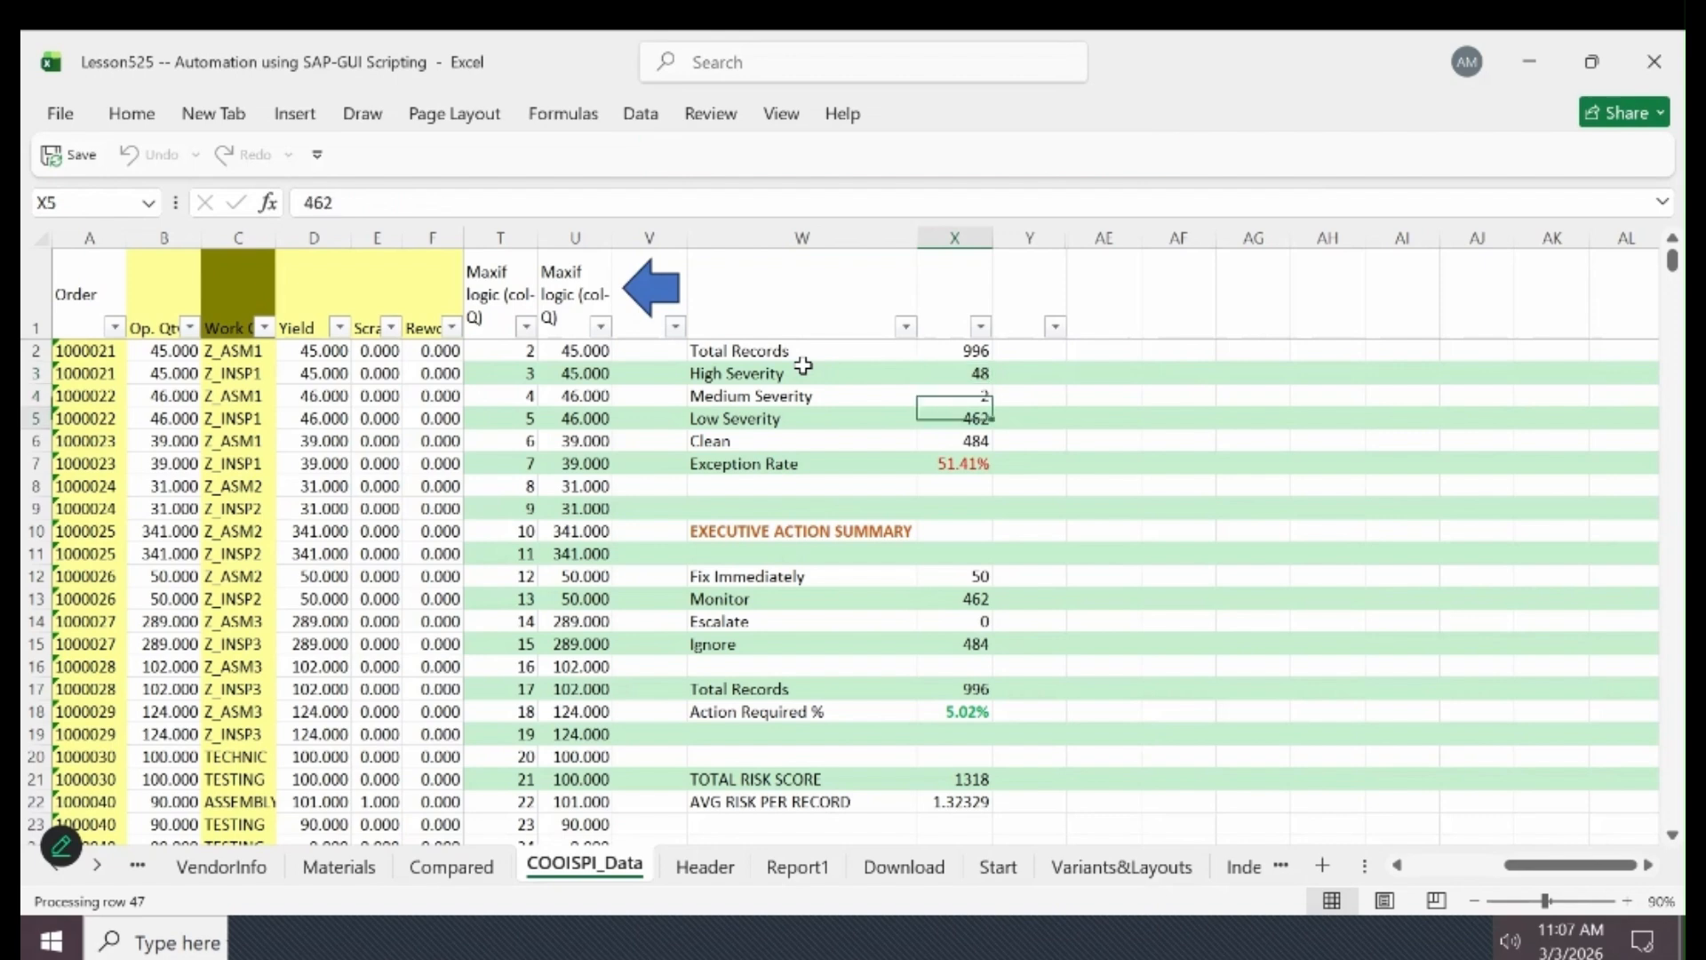
{"action": "key", "text": "Left"}
{"action": "key", "text": "Left"}
{"action": "key", "text": "Up"}
{"action": "key", "text": "Right"}
{"action": "key", "text": "Up"}
{"action": "key", "text": "Up"}
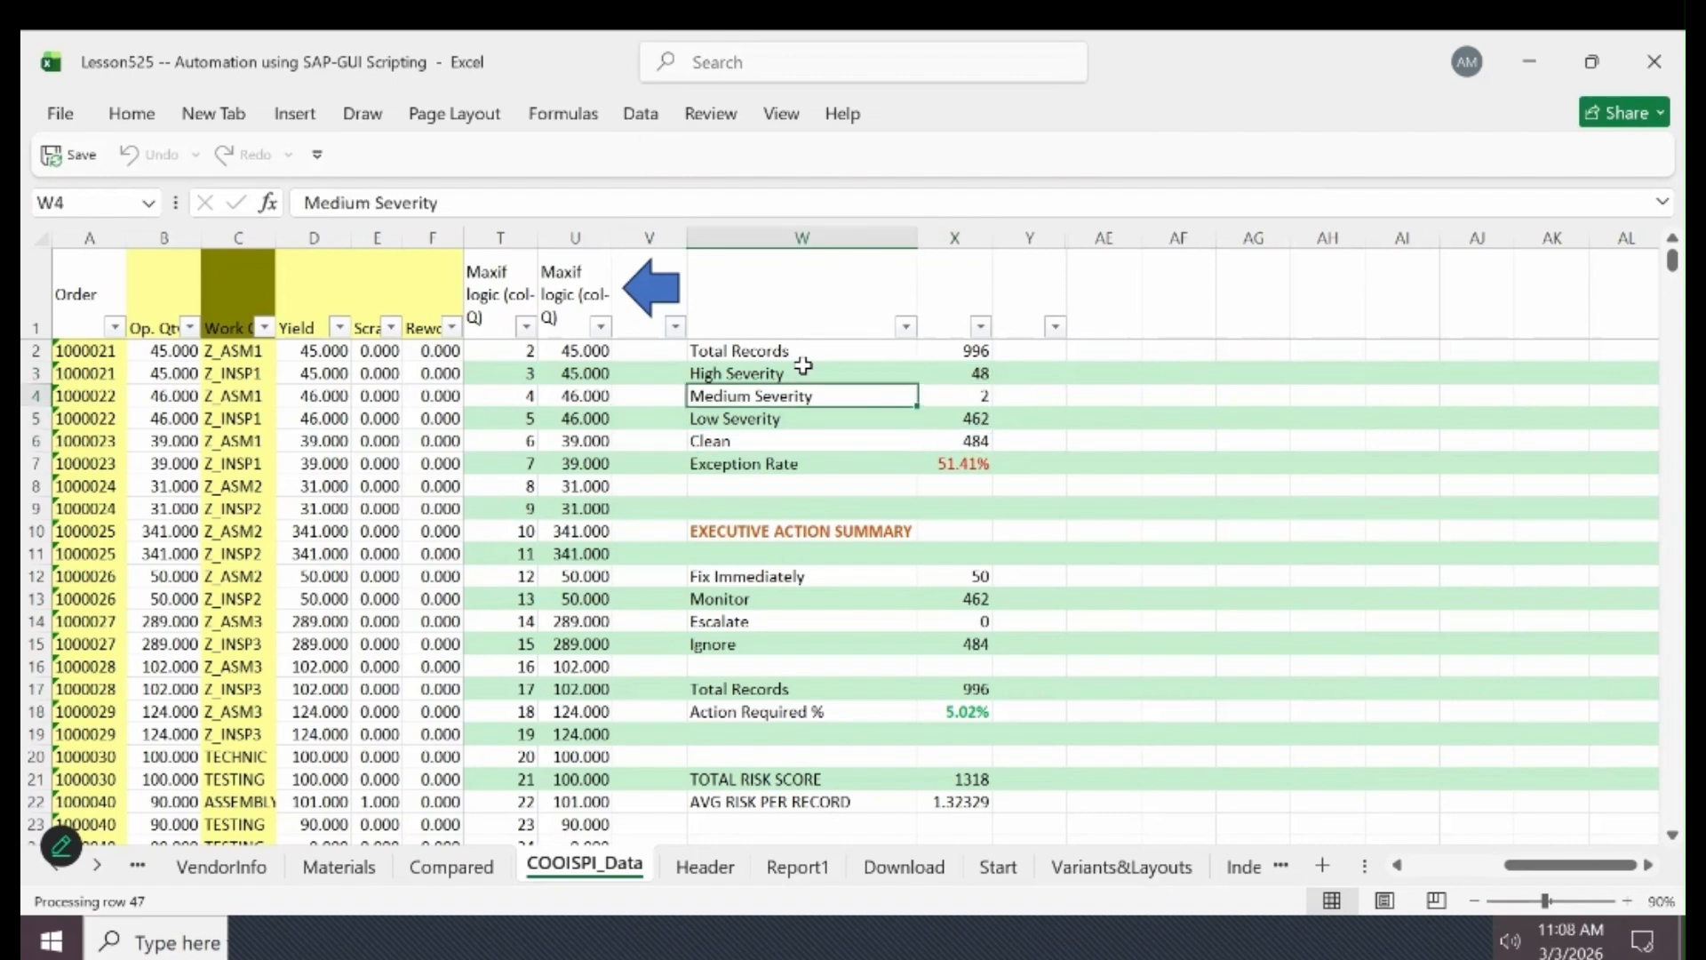
Step: Open the workbook's VBA code and examine the Assign_Severity macro up to the start of its Select Case block
{"action": "key", "text": "alt+F11"}
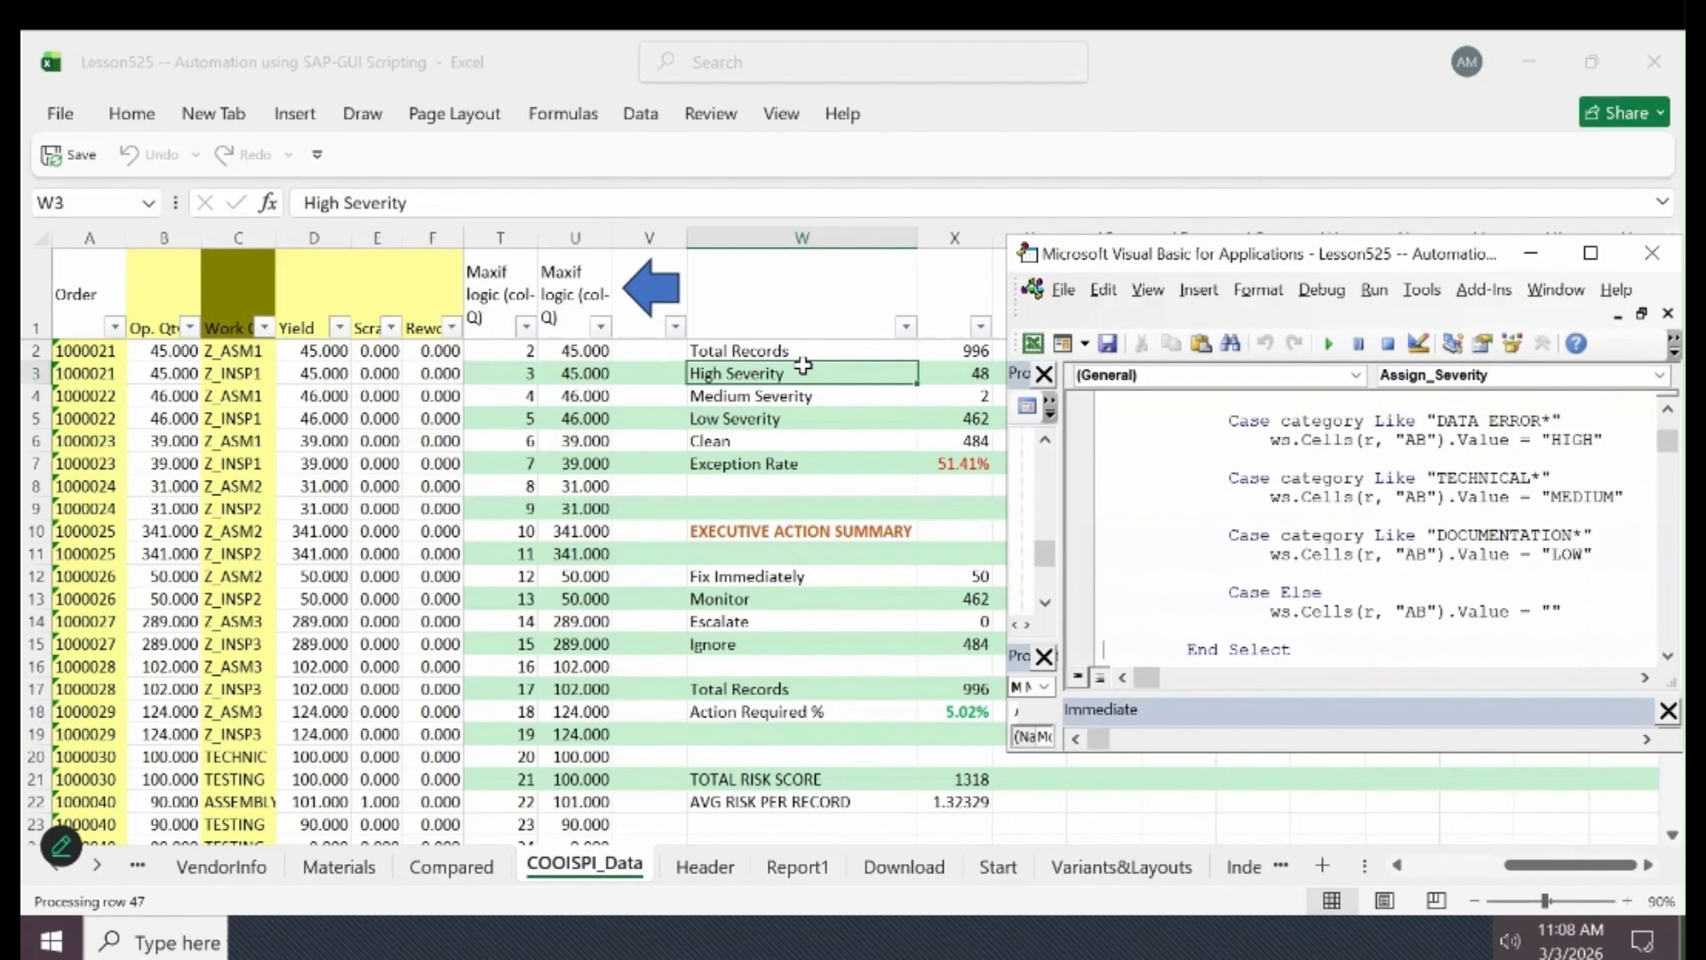
{"action": "key", "text": "Up"}
{"action": "key", "text": "Up"}
{"action": "key", "text": "Up"}
{"action": "key", "text": "Up"}
{"action": "key", "text": "Up"}
{"action": "key", "text": "Up"}
{"action": "key", "text": "Up"}
{"action": "key", "text": "End"}
{"action": "key", "text": "Up"}
{"action": "key", "text": "Up"}
{"action": "key", "text": "Up"}
{"action": "key", "text": "Up"}
{"action": "key", "text": "Up"}
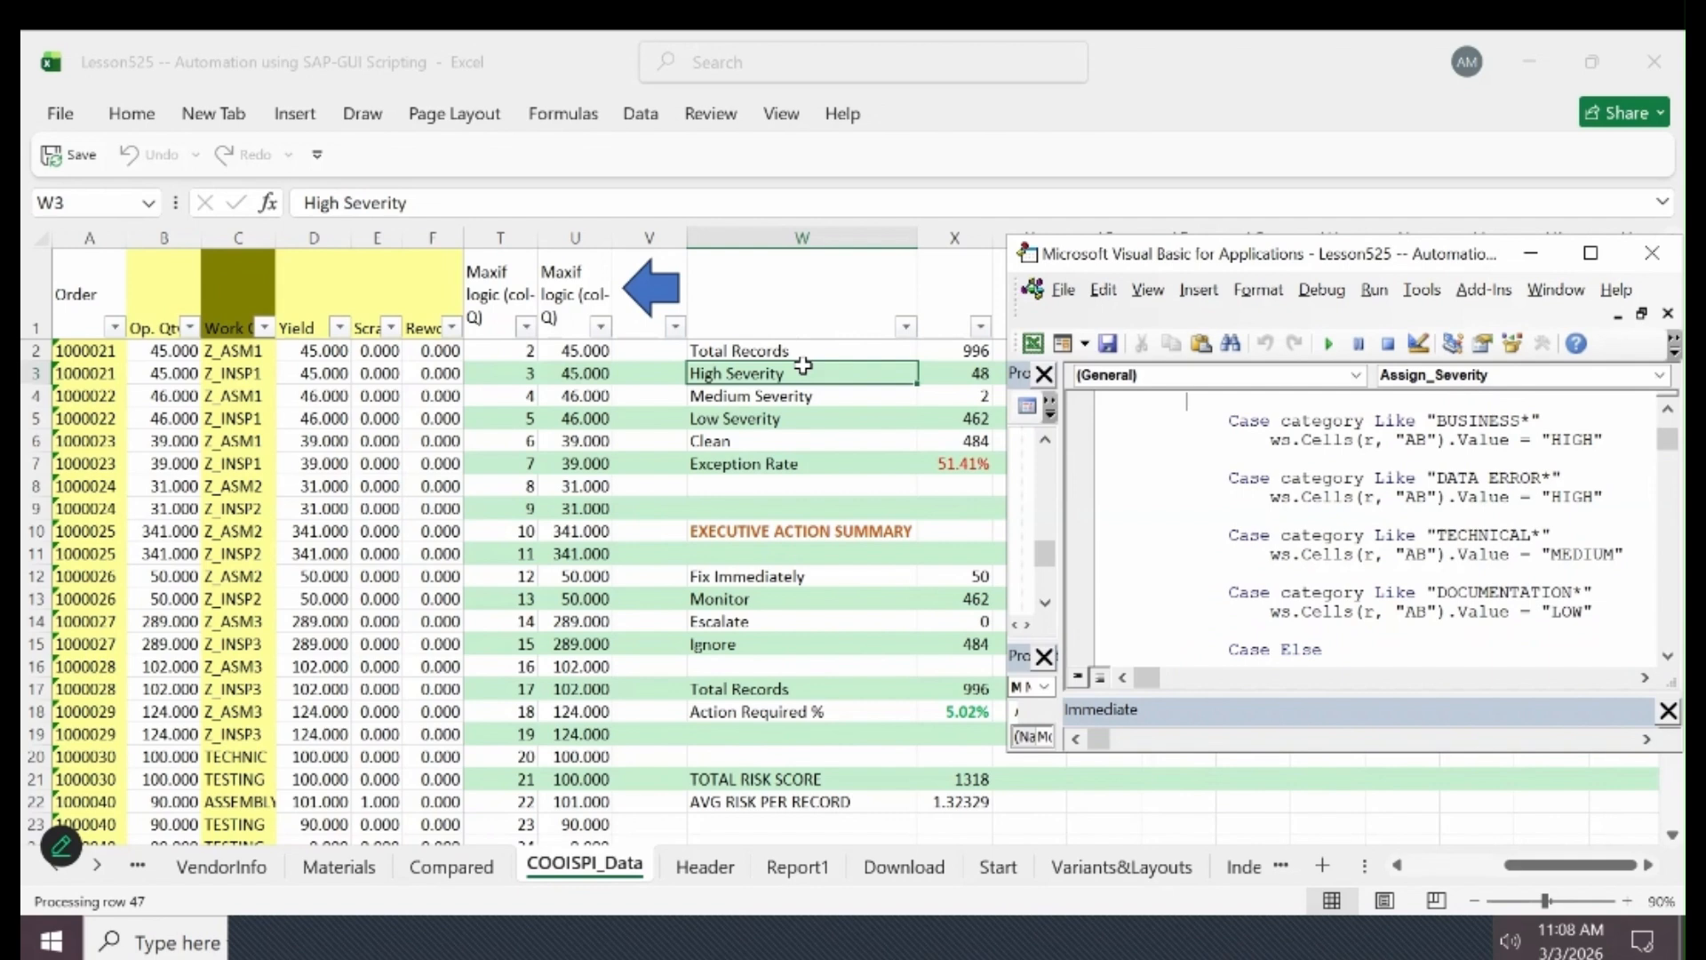
{"action": "key", "text": "Up"}
{"action": "key", "text": "Up"}
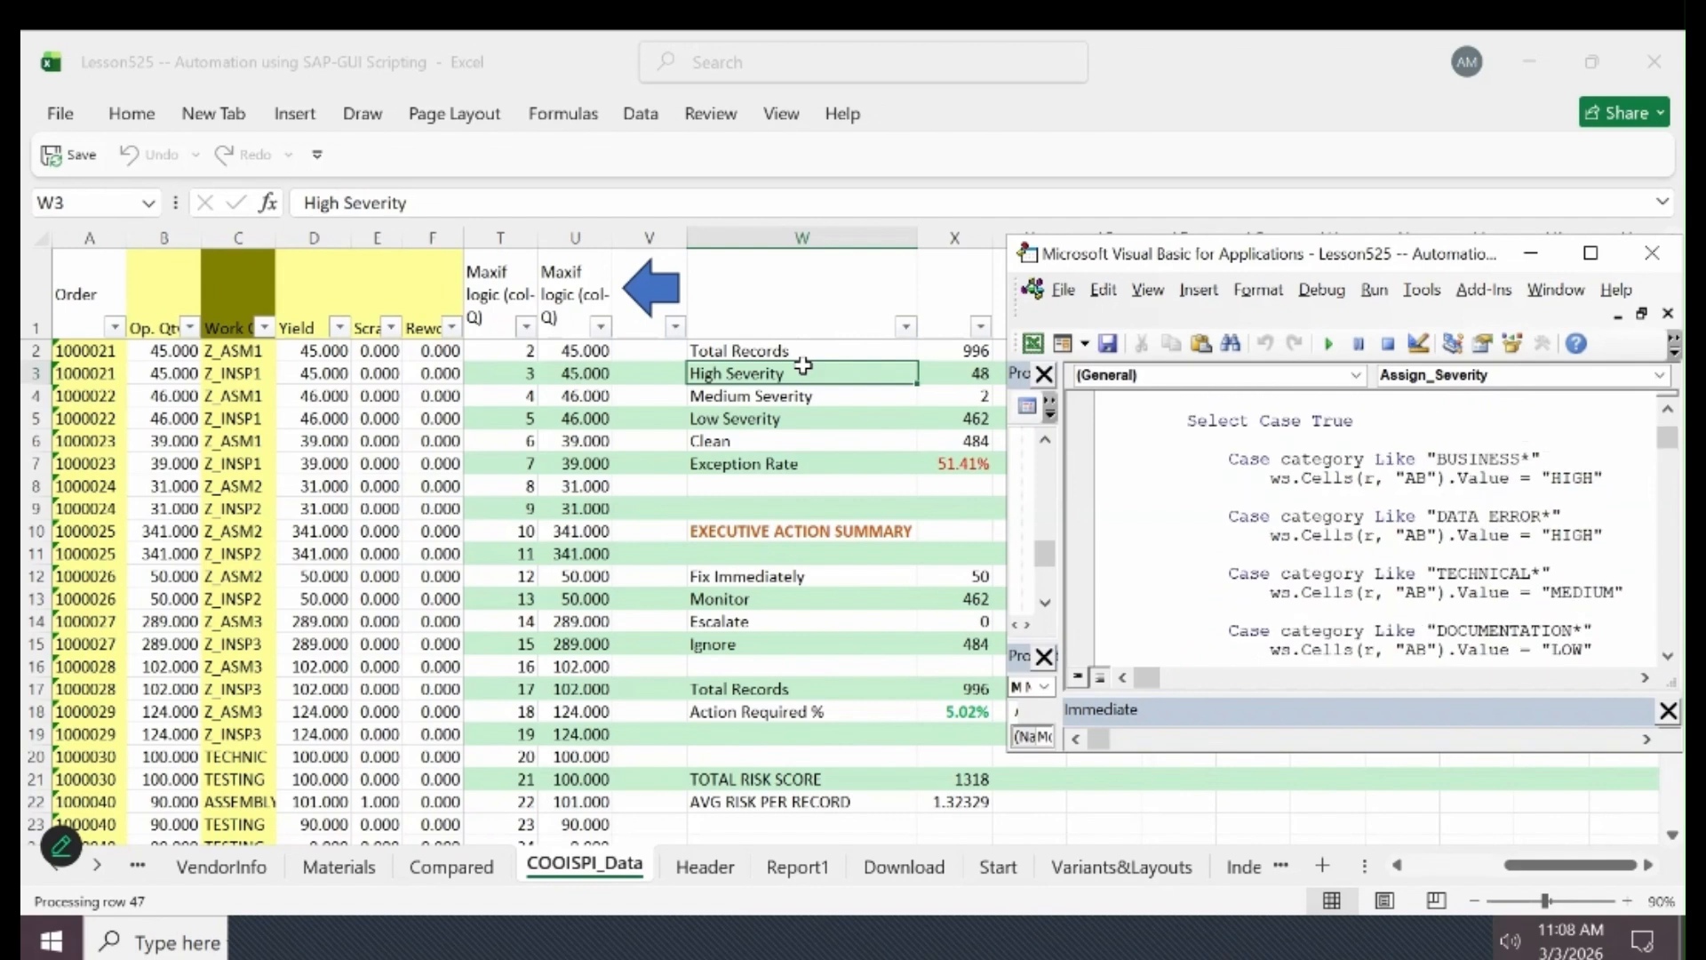
Step: Read the Assign_Severity case rules for BUSINESS, DATA ERROR, TECHNICAL and DOCUMENTATION categories through to End Select
{"action": "key", "text": "Down"}
{"action": "key", "text": "Down"}
{"action": "key", "text": "Down"}
{"action": "key", "text": "Down"}
{"action": "key", "text": "Down"}
{"action": "key", "text": "Down"}
{"action": "key", "text": "Down"}
{"action": "key", "text": "Down"}
{"action": "key", "text": "Down"}
{"action": "key", "text": "Down"}
{"action": "key", "text": "Down"}
{"action": "key", "text": "Down"}
{"action": "key", "text": "Down"}
{"action": "key", "text": "Down"}
{"action": "key", "text": "Down"}
{"action": "key", "text": "Down"}
{"action": "key", "text": "Down"}
{"action": "key", "text": "Down"}
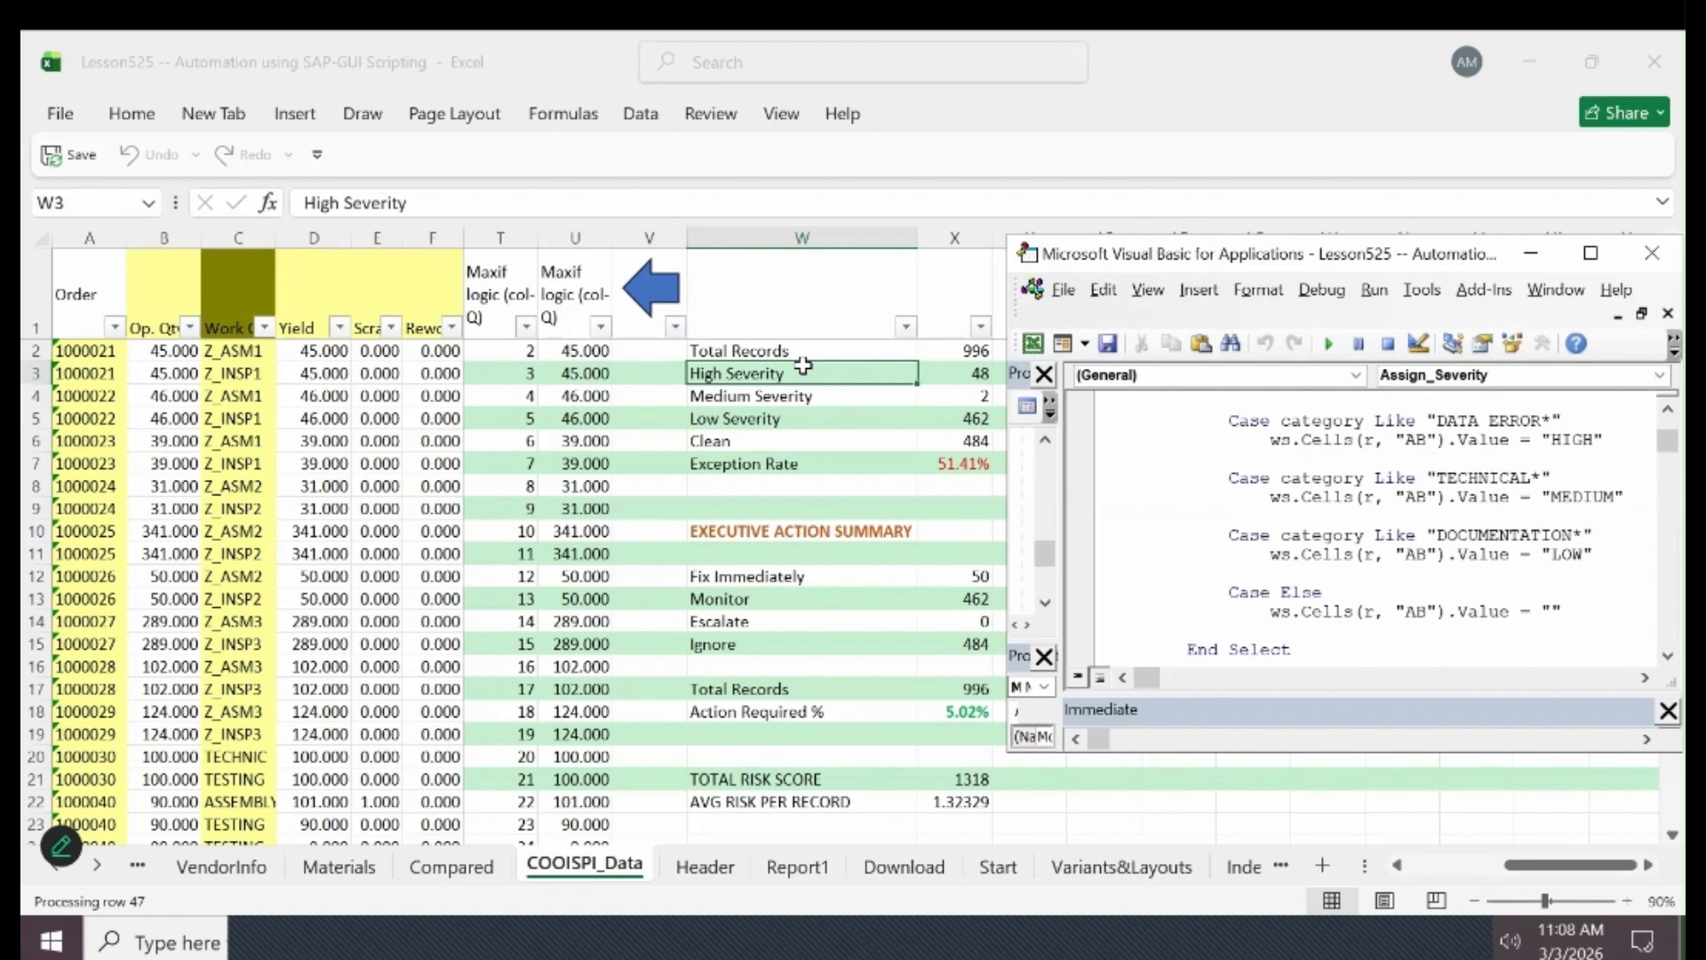
Step: Examine the Assign_Severity row loop and how it reads each row's category from column R ahead of the case rules
{"action": "key", "text": "Up"}
{"action": "key", "text": "Up"}
{"action": "key", "text": "Up"}
{"action": "key", "text": "Up"}
{"action": "key", "text": "Up"}
{"action": "key", "text": "Up"}
{"action": "key", "text": "Up"}
{"action": "key", "text": "Up"}
{"action": "key", "text": "Up"}
{"action": "key", "text": "Up"}
{"action": "key", "text": "Up"}
{"action": "key", "text": "Up"}
{"action": "key", "text": "Up"}
{"action": "key", "text": "Up"}
{"action": "key", "text": "Up"}
{"action": "key", "text": "Up"}
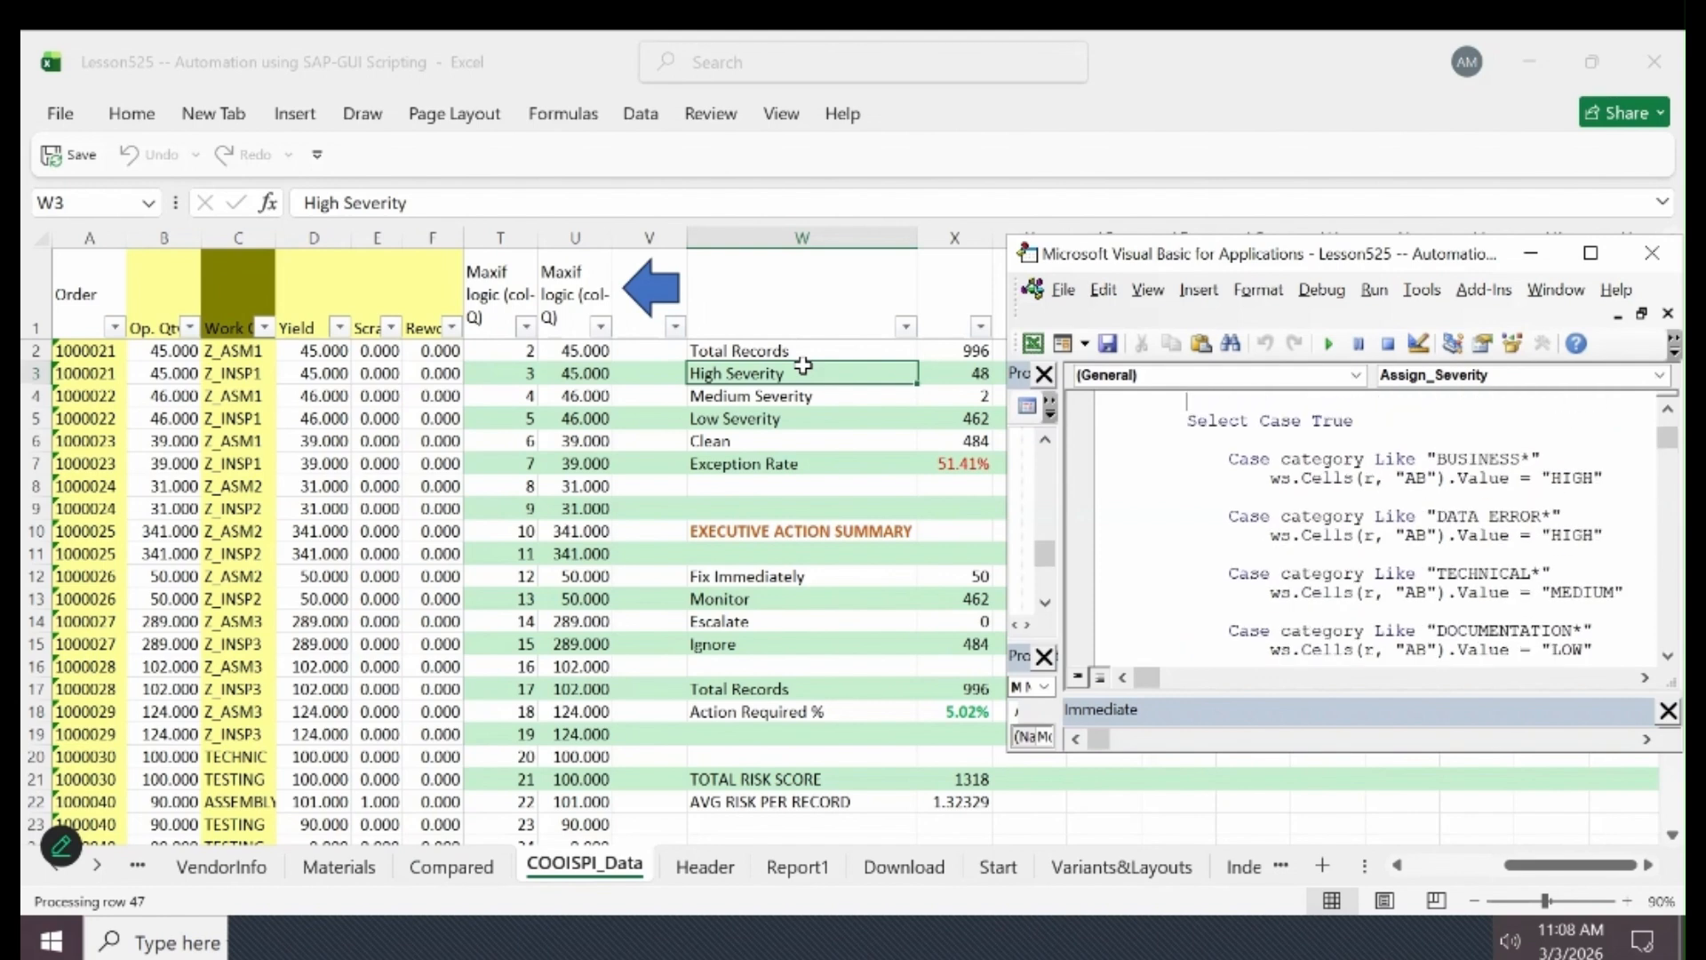
{"action": "key", "text": "Up"}
{"action": "key", "text": "Up"}
{"action": "key", "text": "Up"}
{"action": "key", "text": "Up"}
{"action": "key", "text": "Up"}
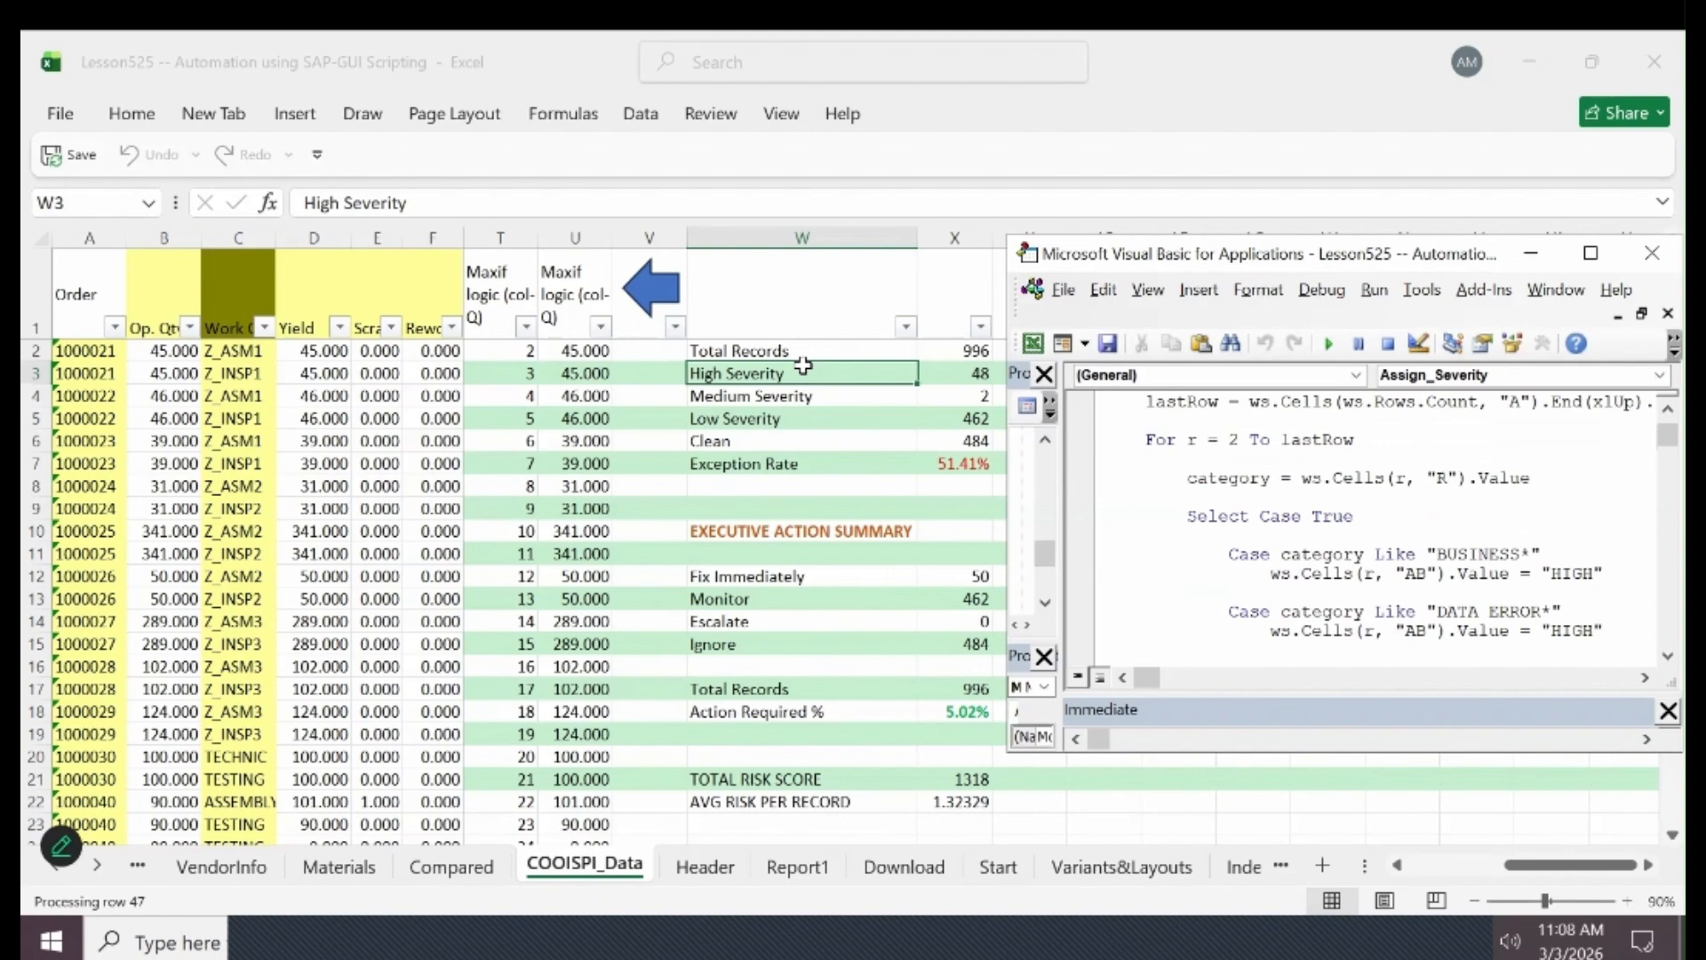
Step: Recheck the severity value written to column AB for each issue category, down to the Case Else branch
{"action": "key", "text": "Down"}
{"action": "key", "text": "Down"}
{"action": "key", "text": "Down"}
{"action": "key", "text": "Down"}
{"action": "key", "text": "Down"}
{"action": "key", "text": "Down"}
{"action": "key", "text": "Down"}
{"action": "key", "text": "Down"}
{"action": "key", "text": "Down"}
{"action": "key", "text": "Down"}
{"action": "key", "text": "Down"}
{"action": "key", "text": "Down"}
{"action": "key", "text": "Down"}
{"action": "key", "text": "Down"}
{"action": "key", "text": "Down"}
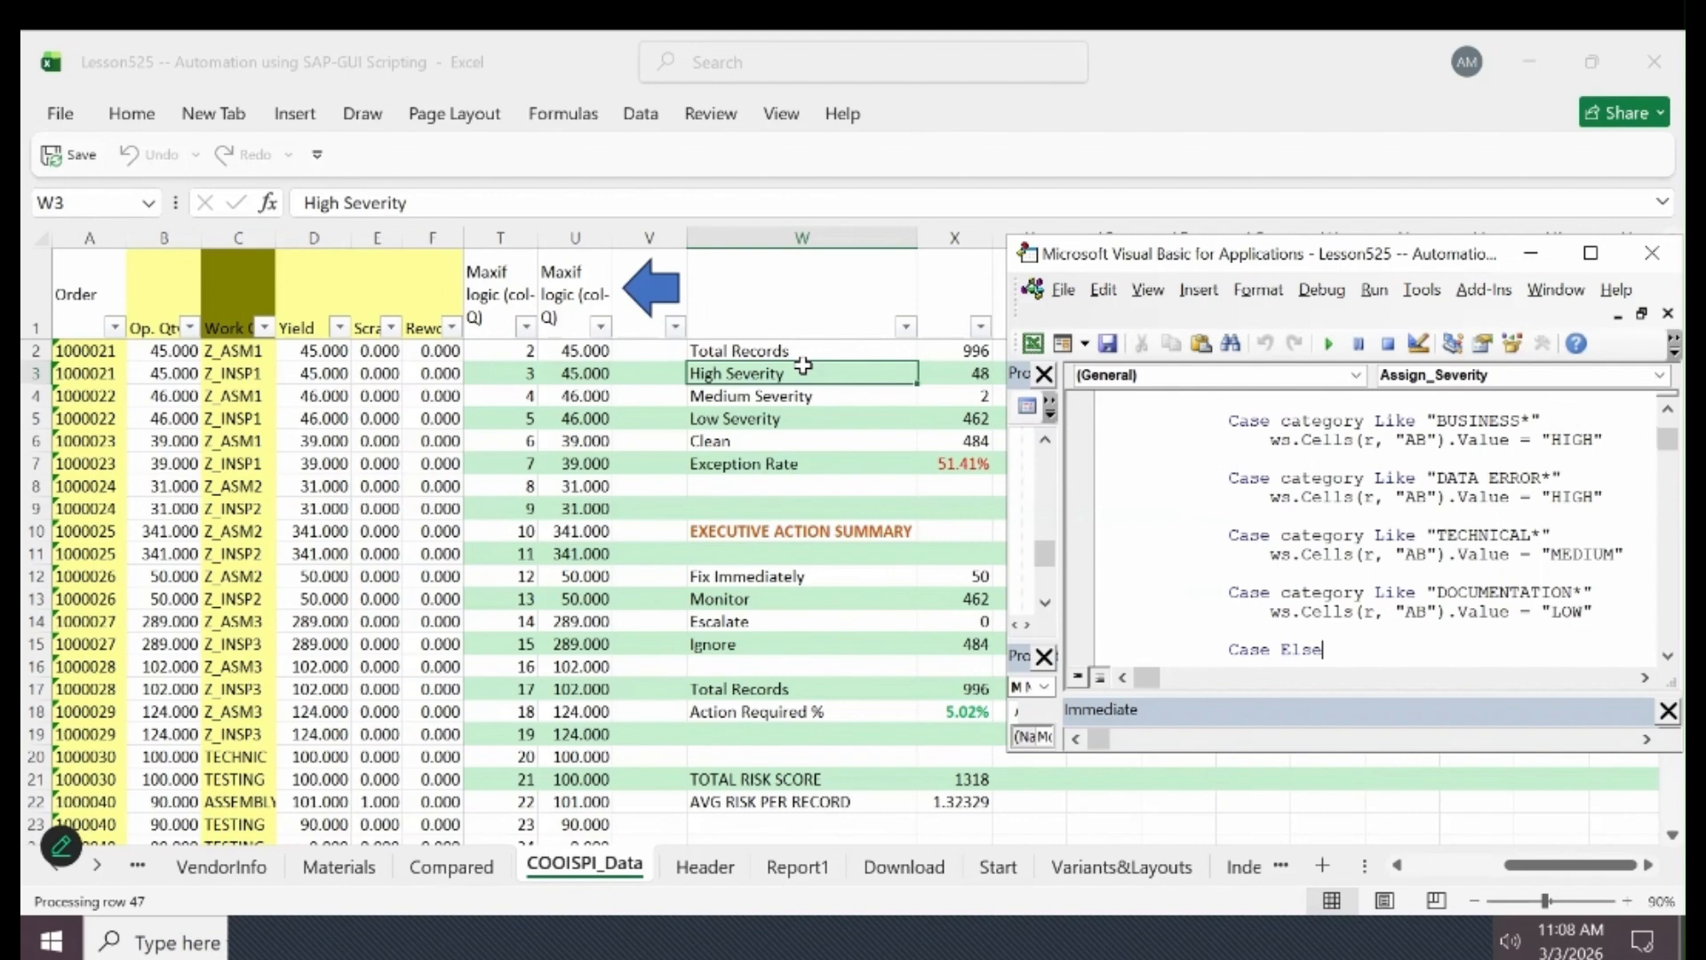
{"action": "key", "text": "Return"}
{"action": "key", "text": "Tab"}
{"action": "type", "text": "ws.Cells(r, \"AB\").Value = \"\""}
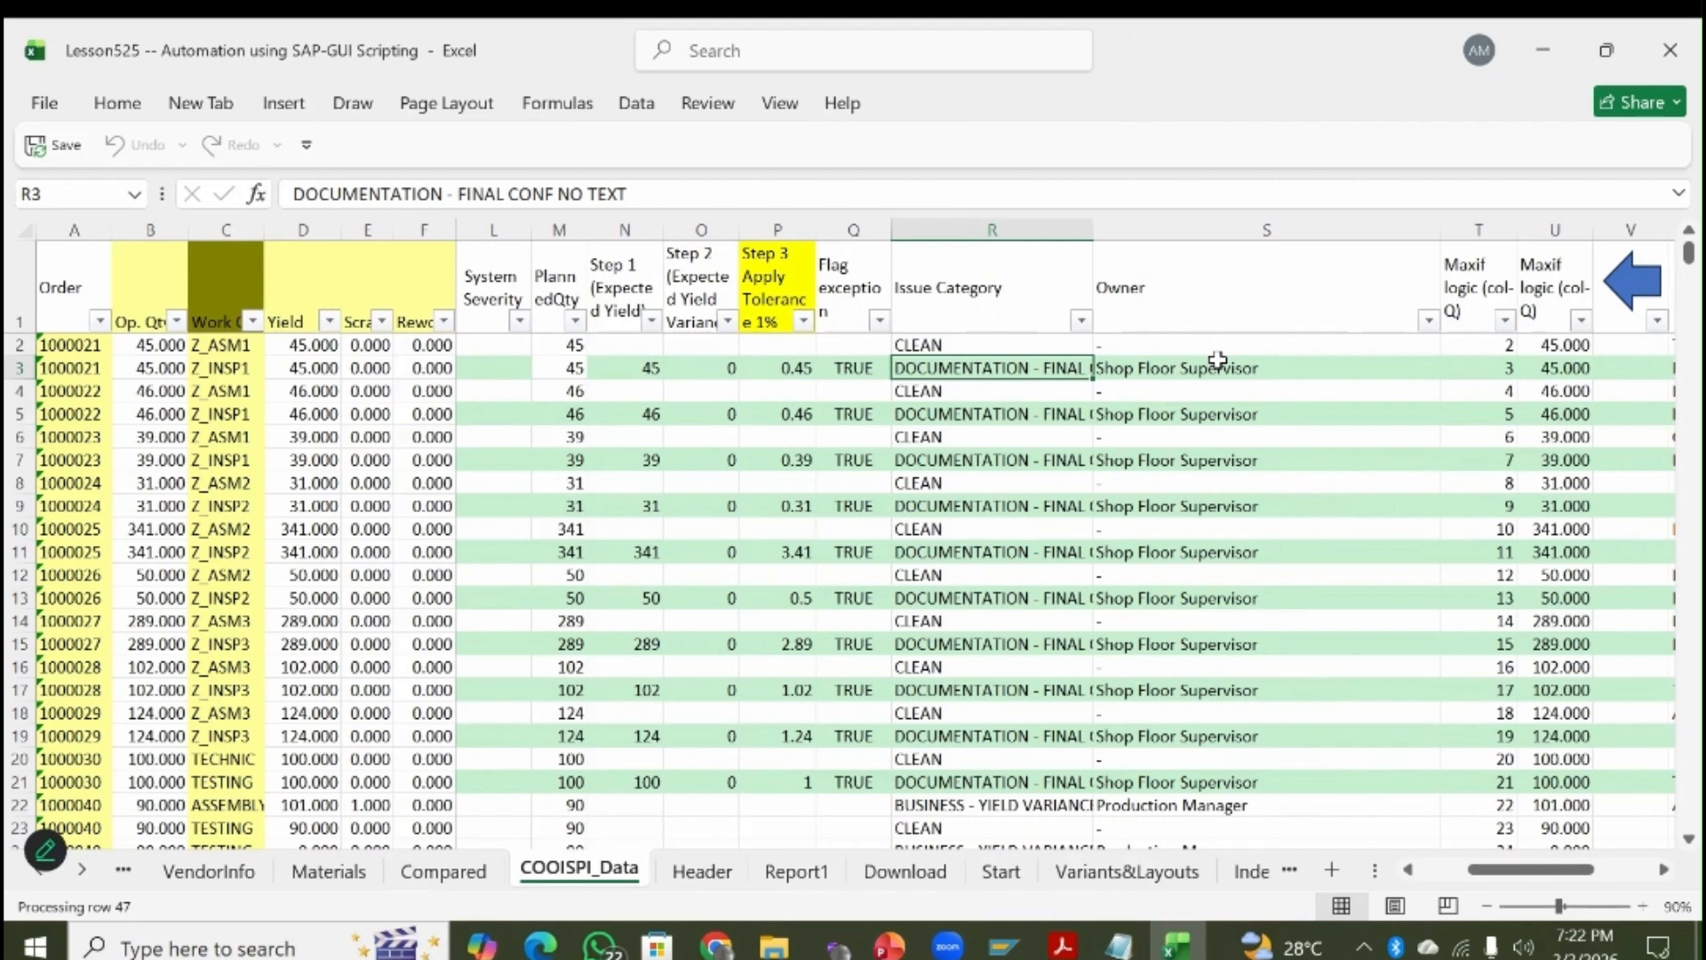
Step: Compare the issue categories in column R with their owners for the first order lines of the COOISPI_Data sheet
{"action": "key", "text": "Down"}
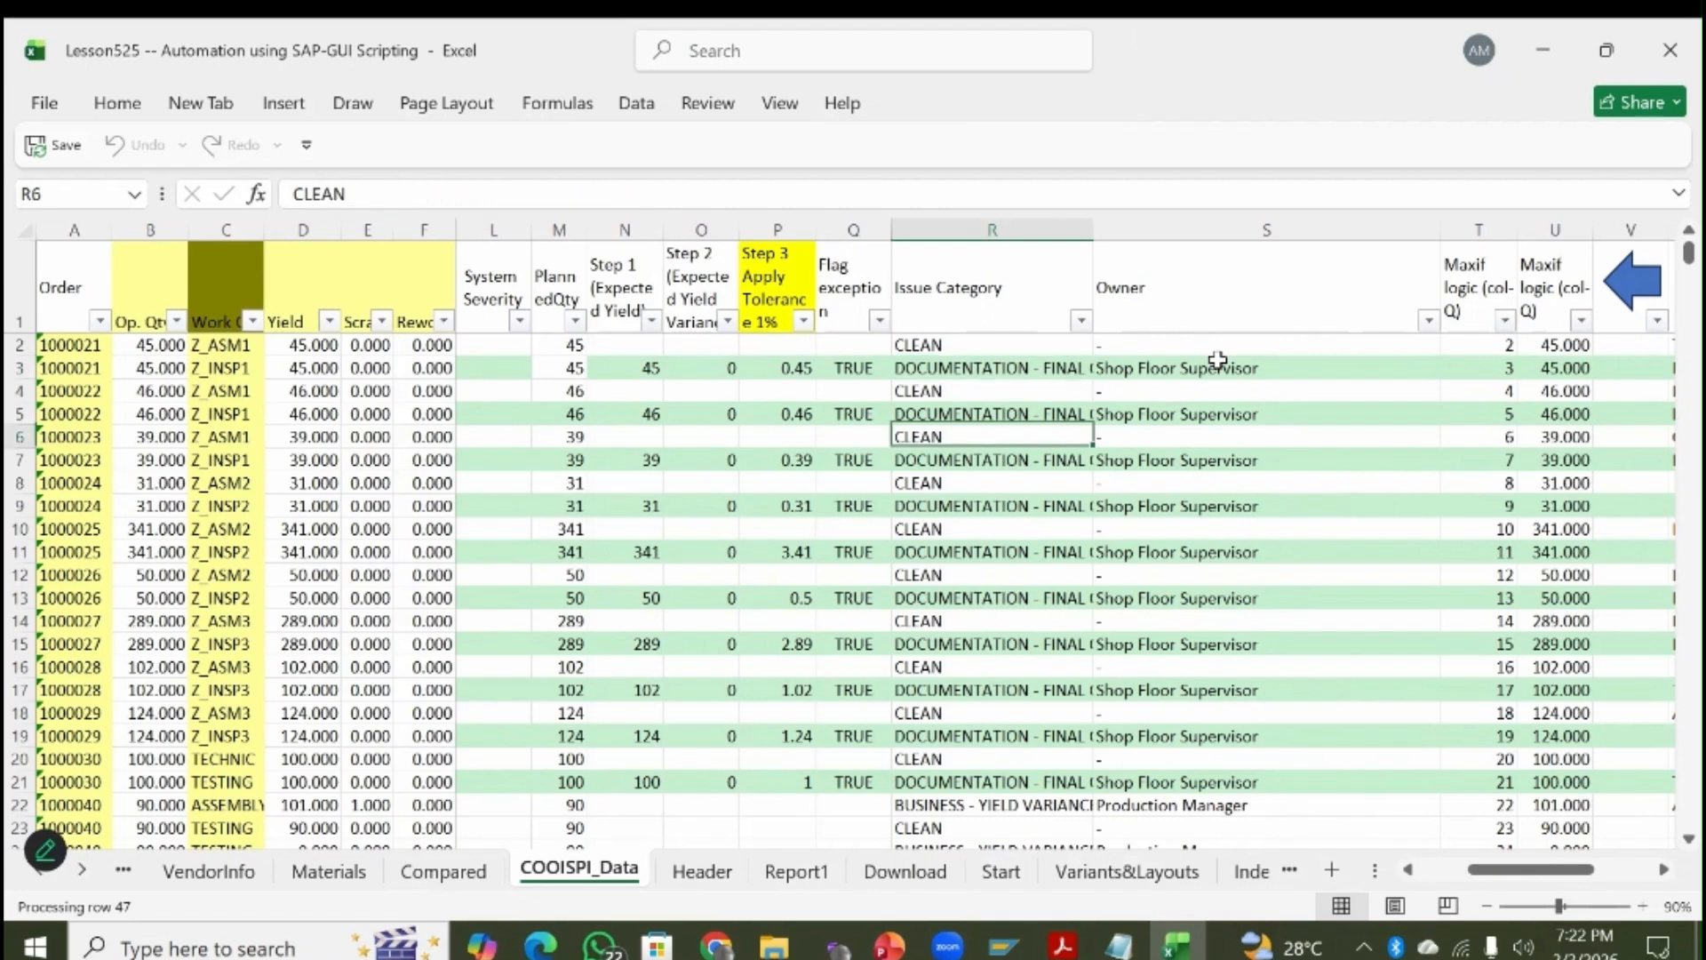
{"action": "key", "text": "Down"}
{"action": "key", "text": "Down"}
{"action": "key", "text": "Down"}
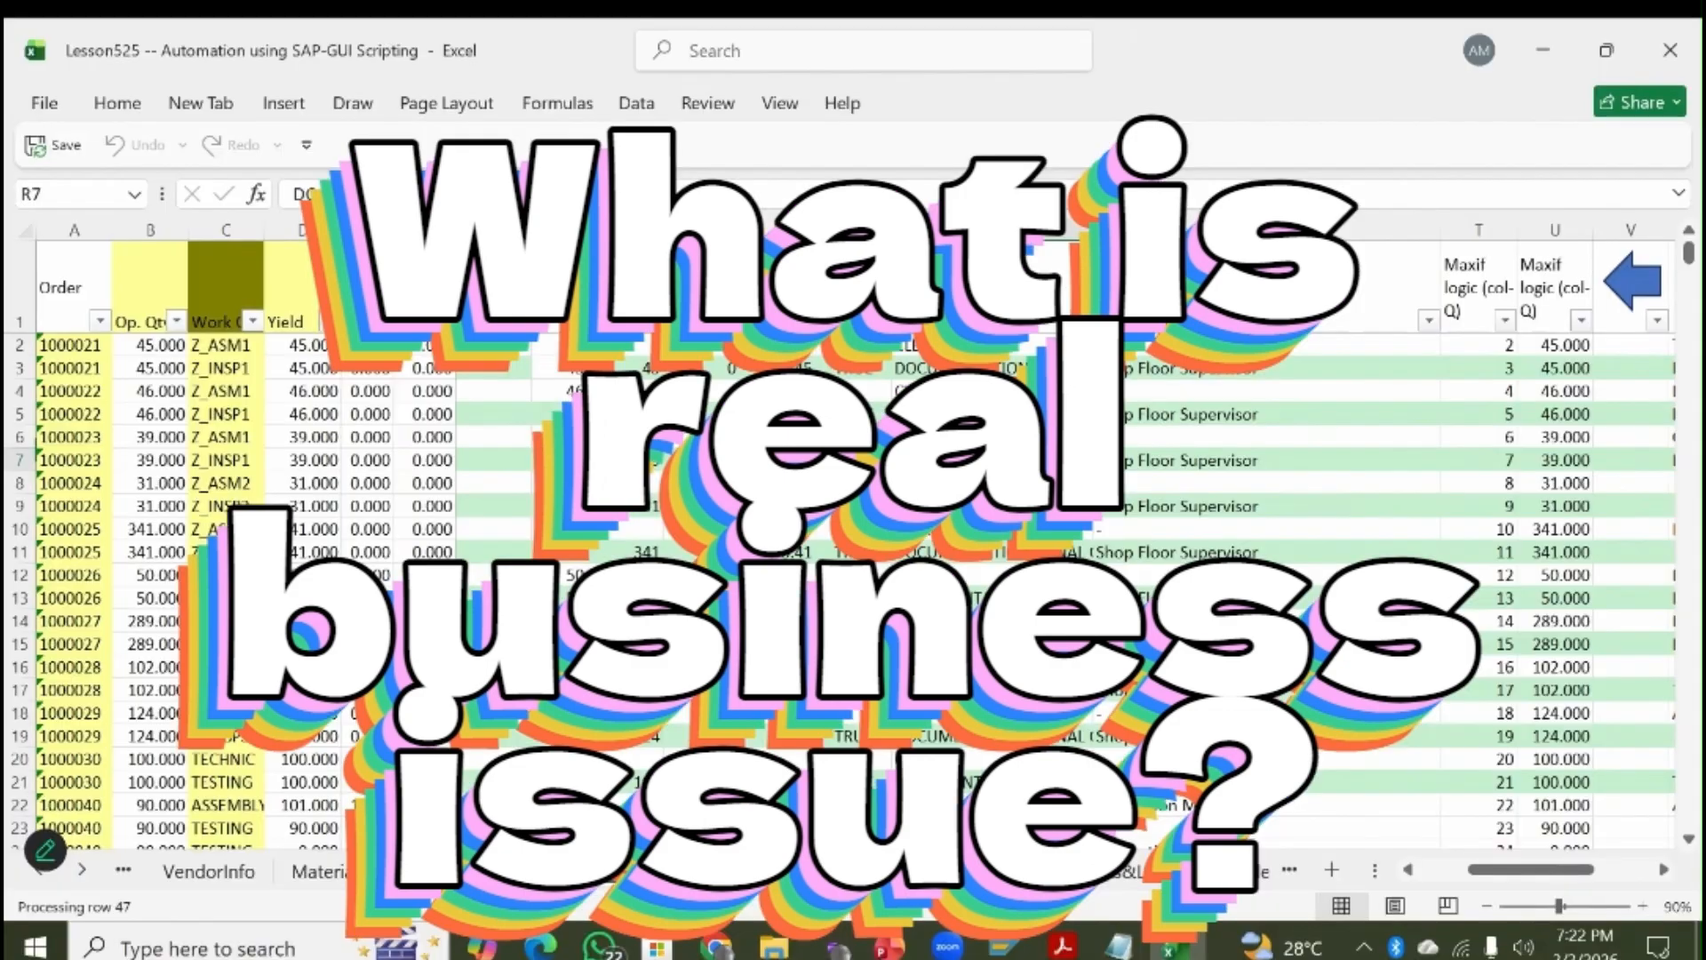
{"action": "key", "text": "Down"}
{"action": "key", "text": "Down"}
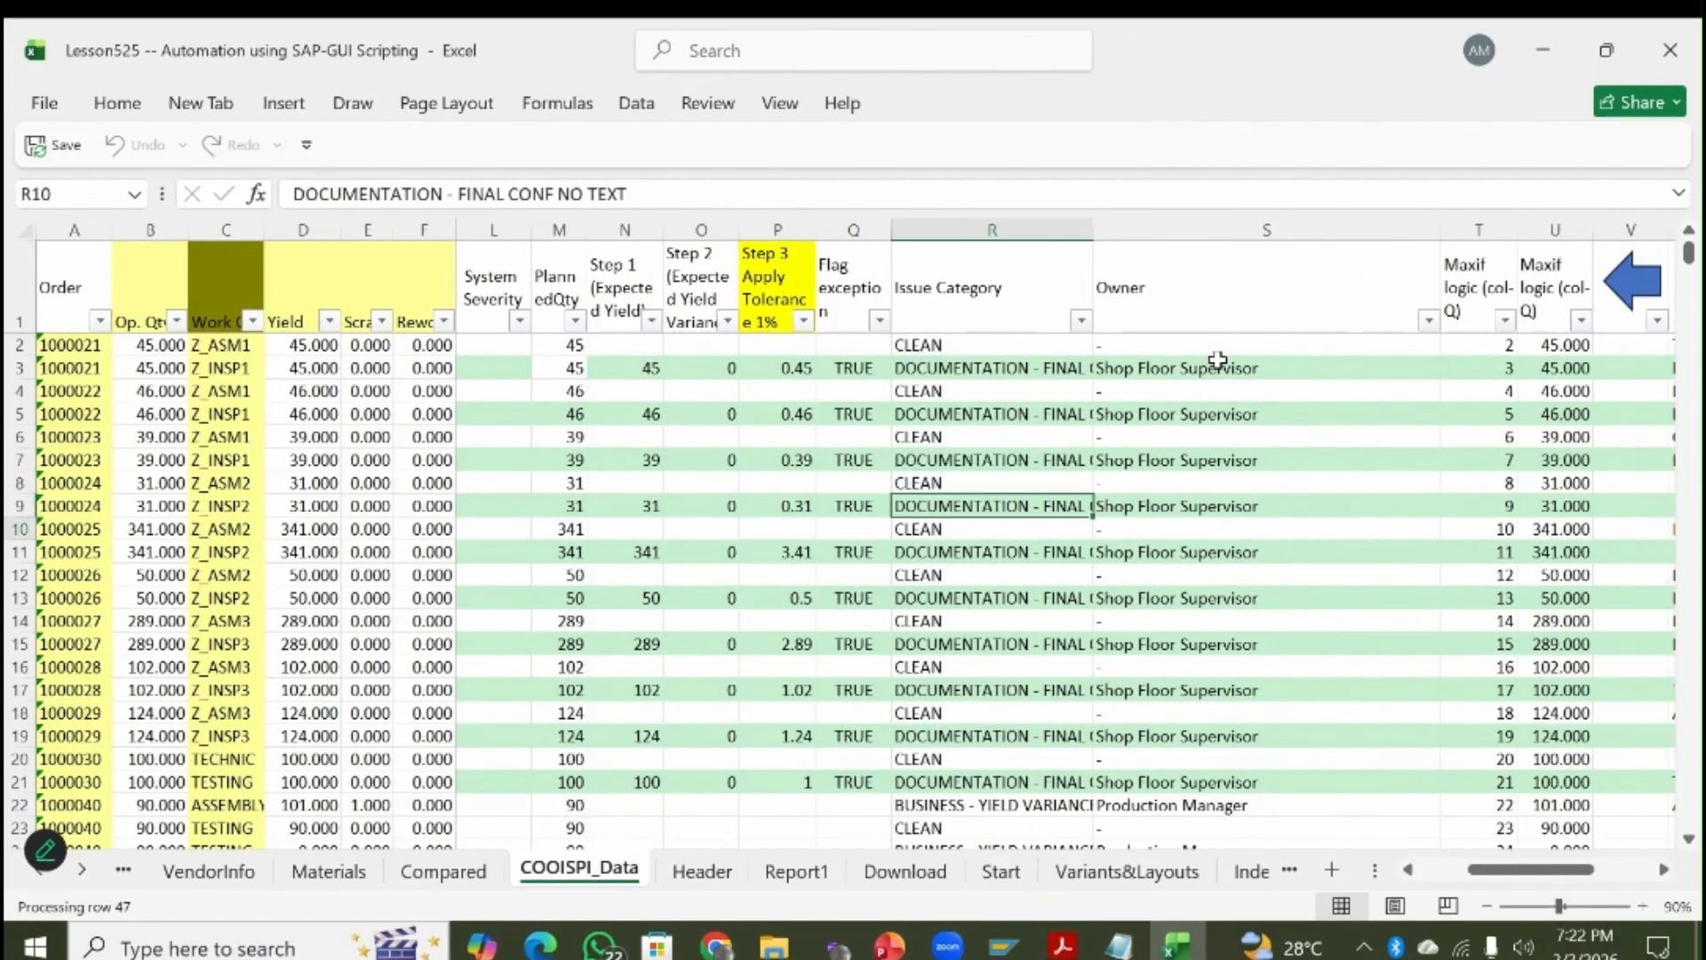